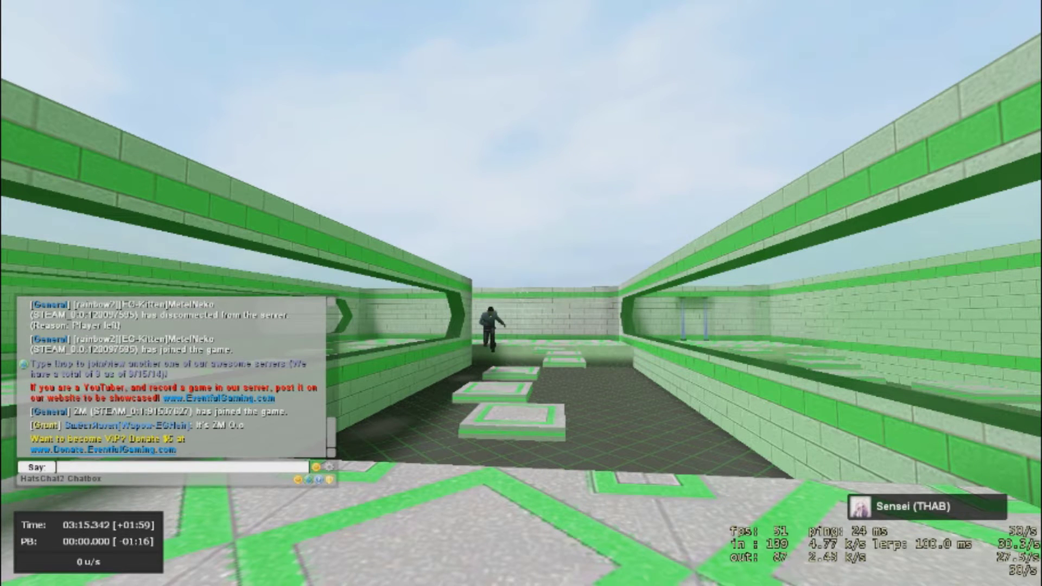
Resume the game and start bunny-hopping along the floating green platforms
key(Escape)
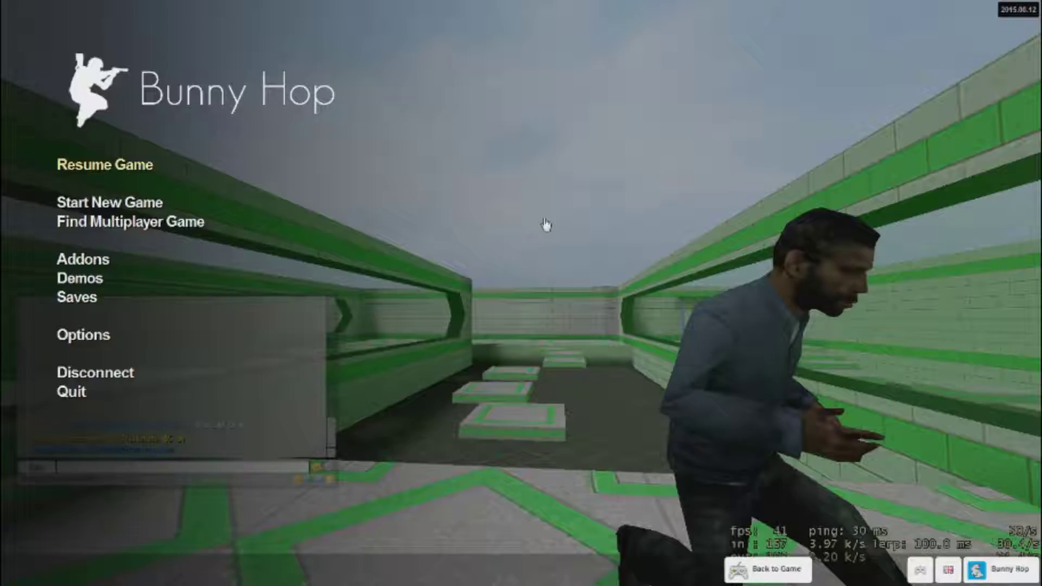
key(Escape)
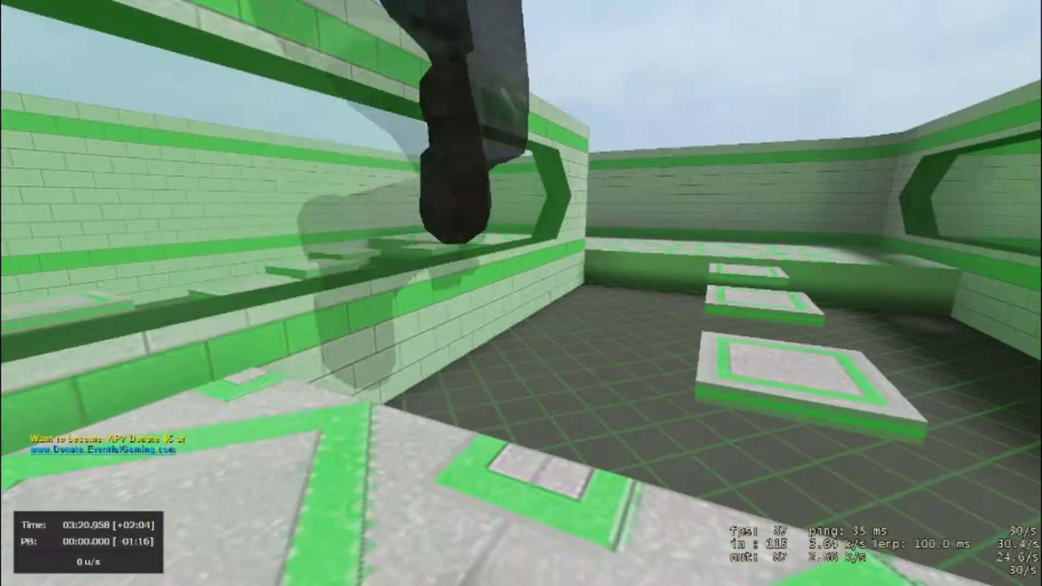
key(w)
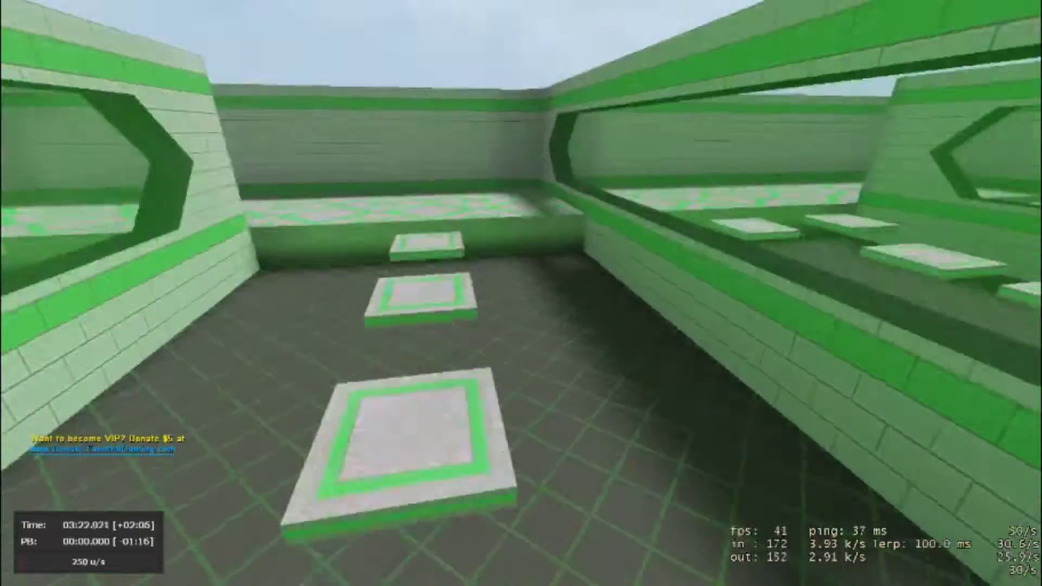
key(w)
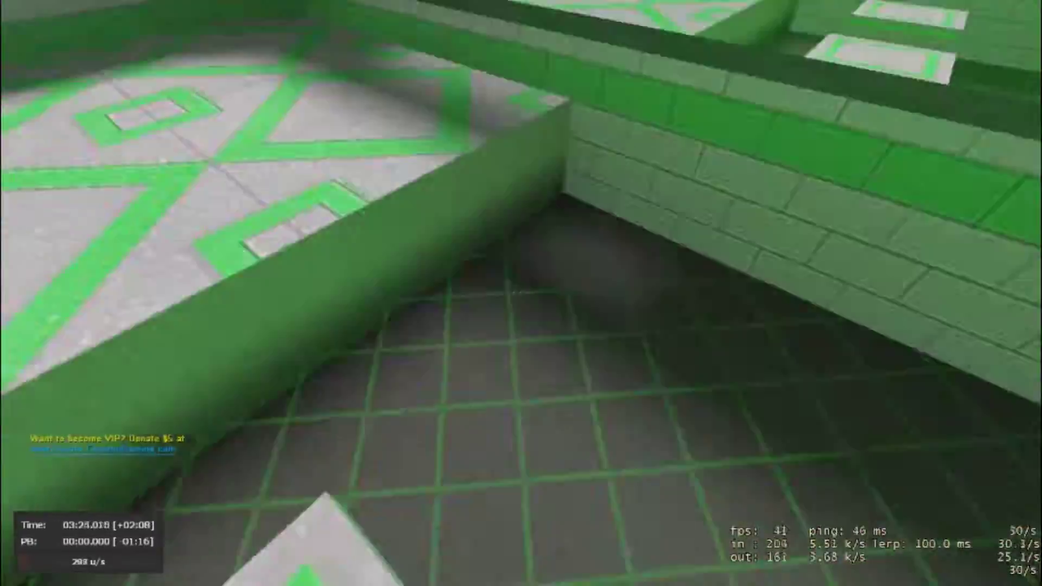
key(w)
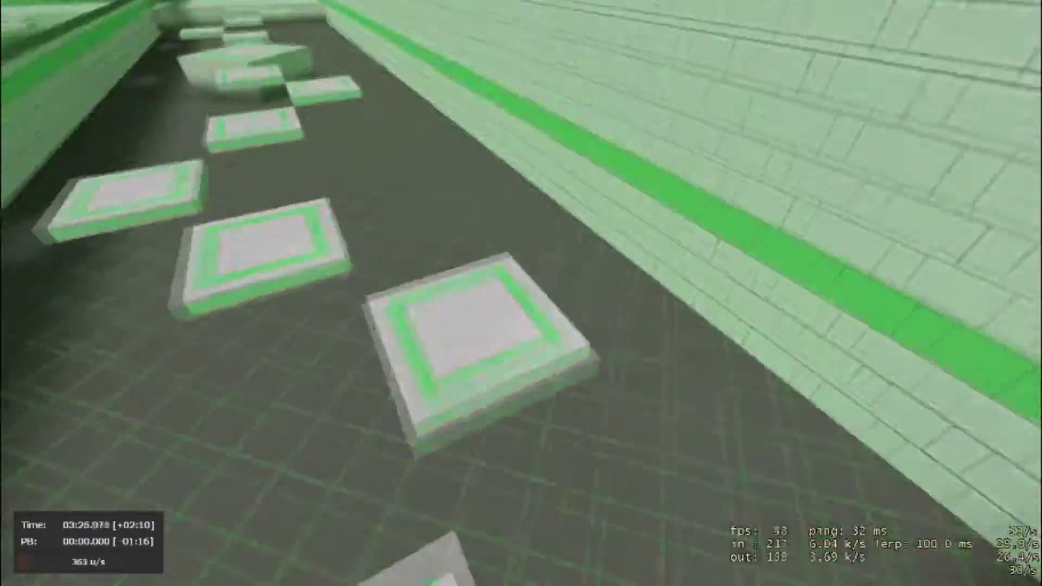
Hop through the rest of the green corridors, steering left and right, over the last platforms
key(w)
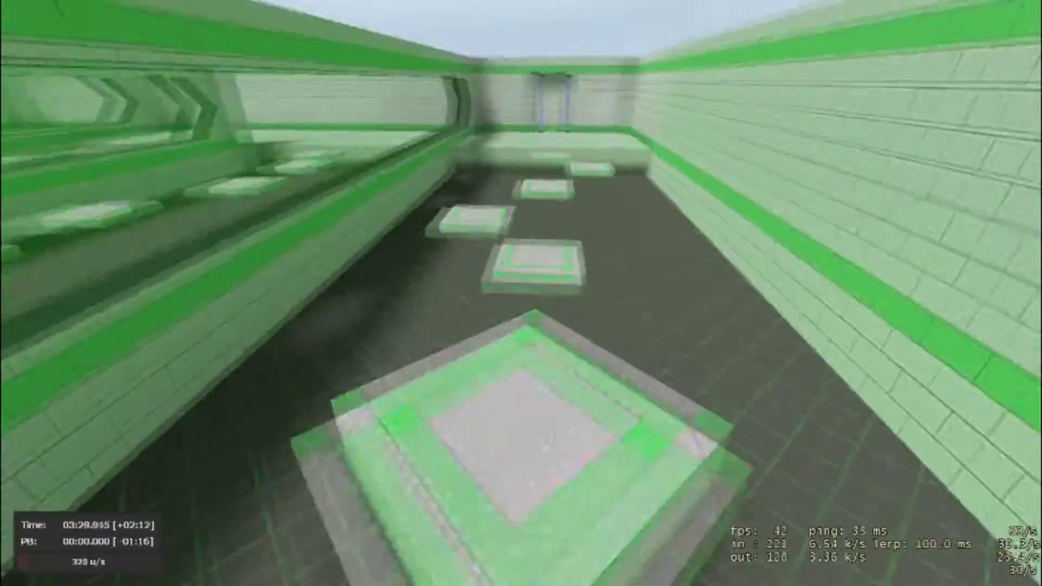
key(w)
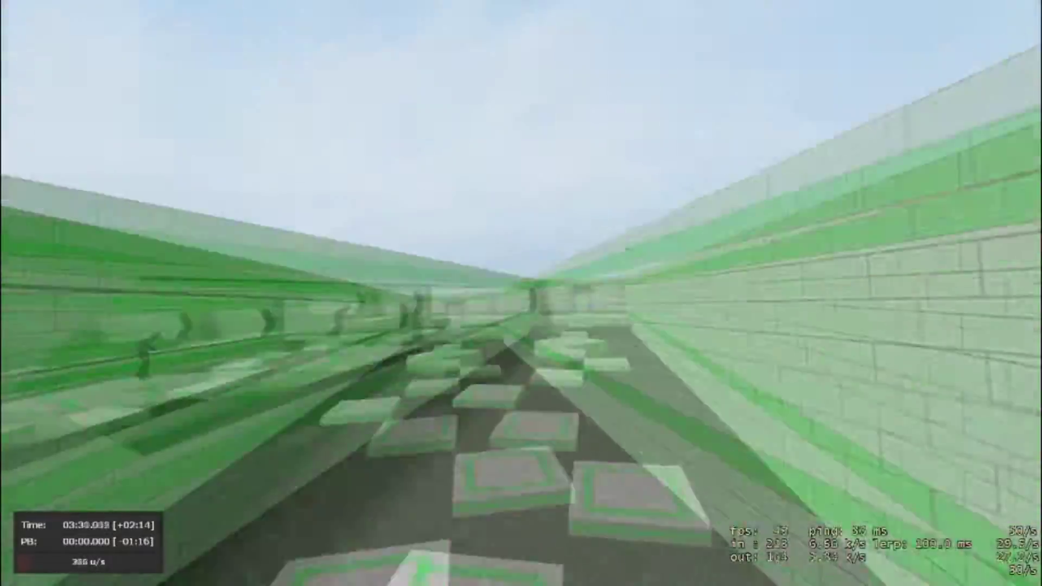
key(w)
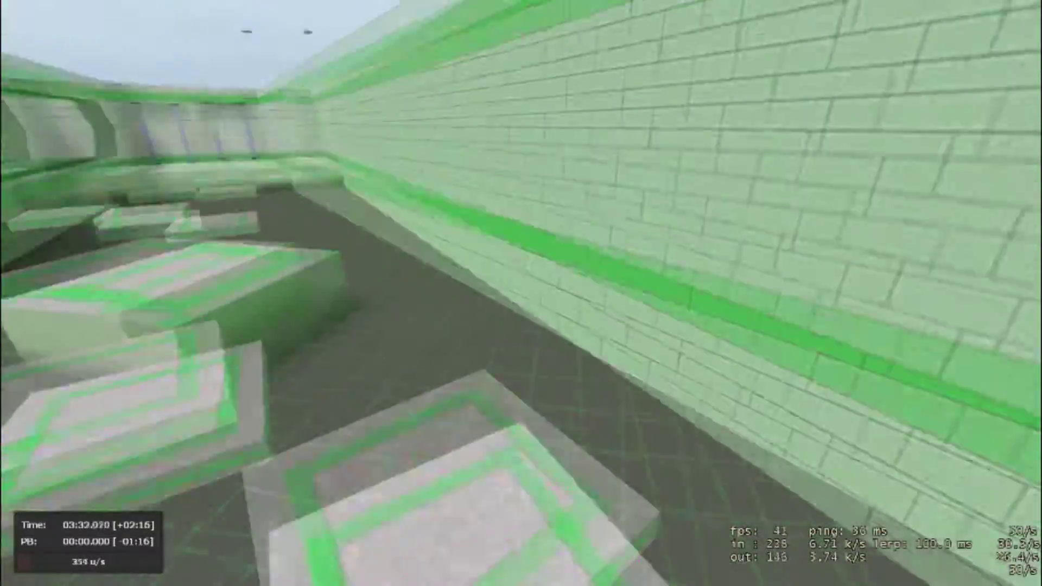
key(w)
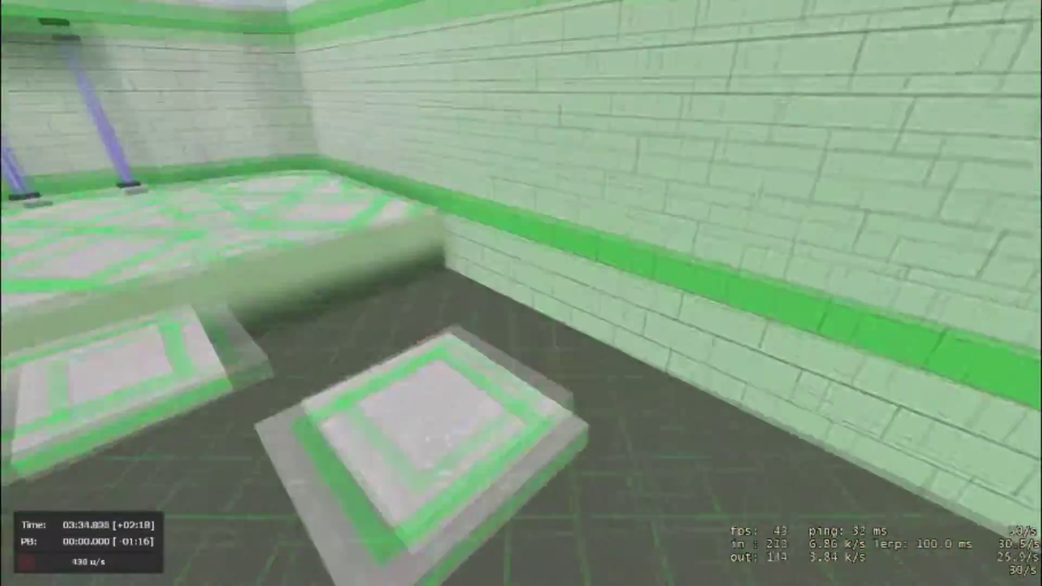
key(w)
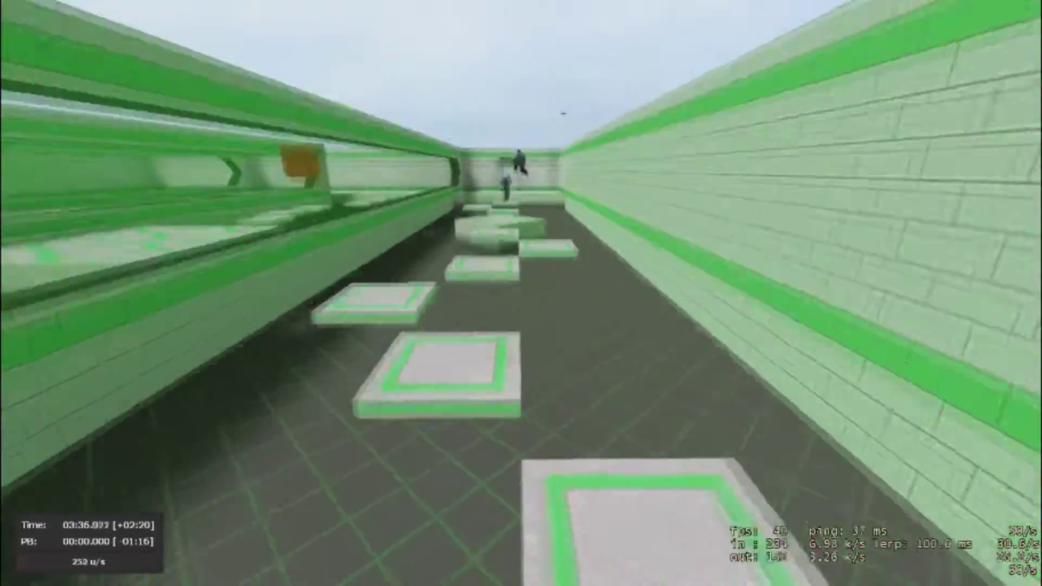
key(w)
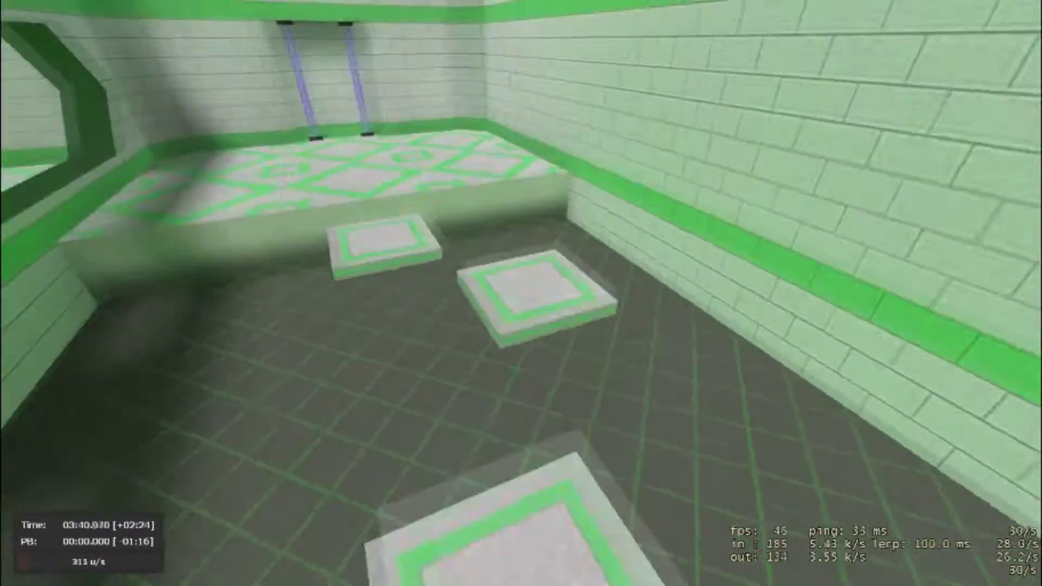
Land at the green stage end, then hop across purple platforms toward the red ERROR sign
key(w)
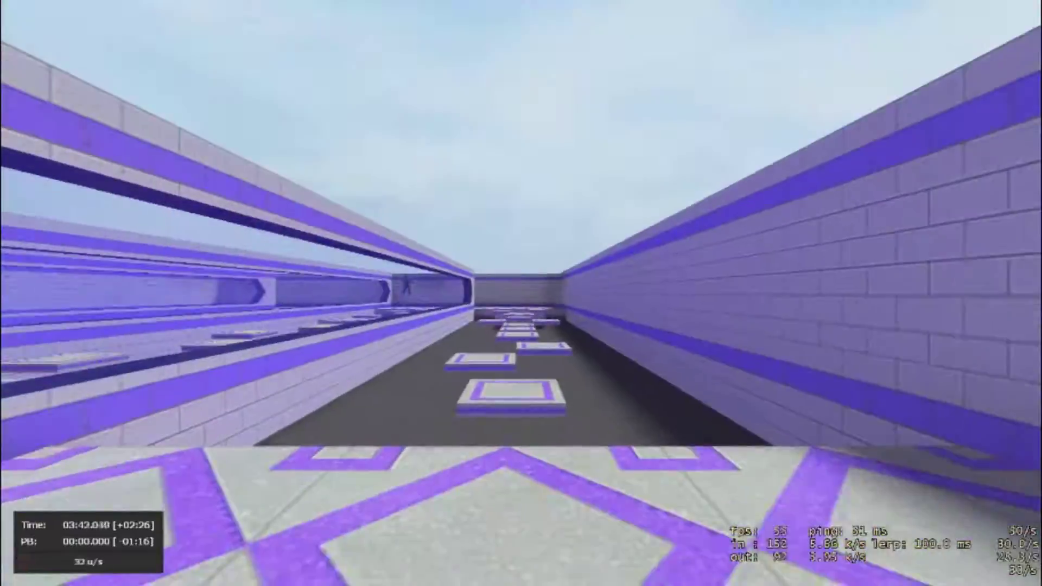
key(w)
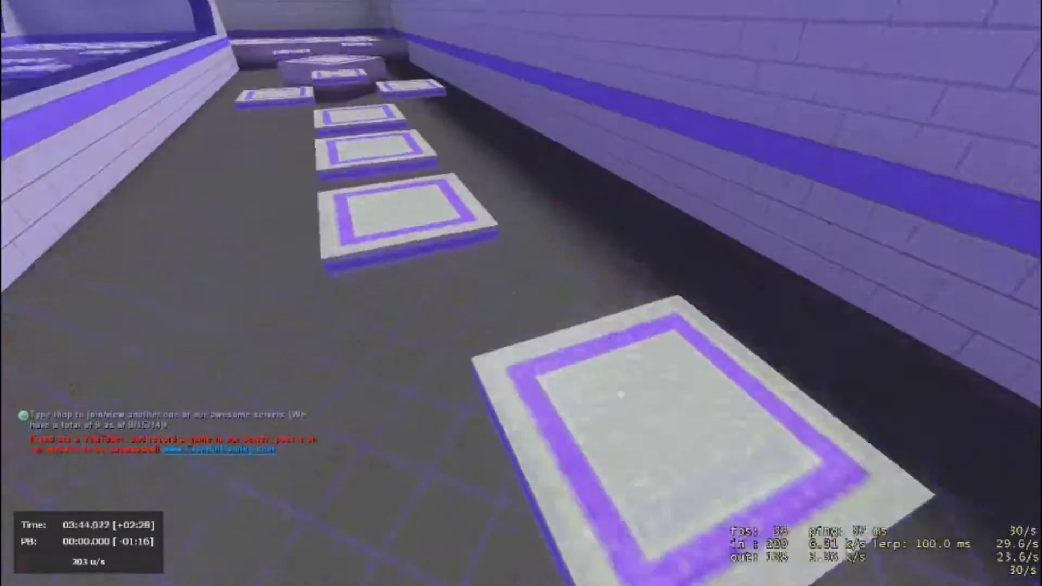
key(w)
key(w)
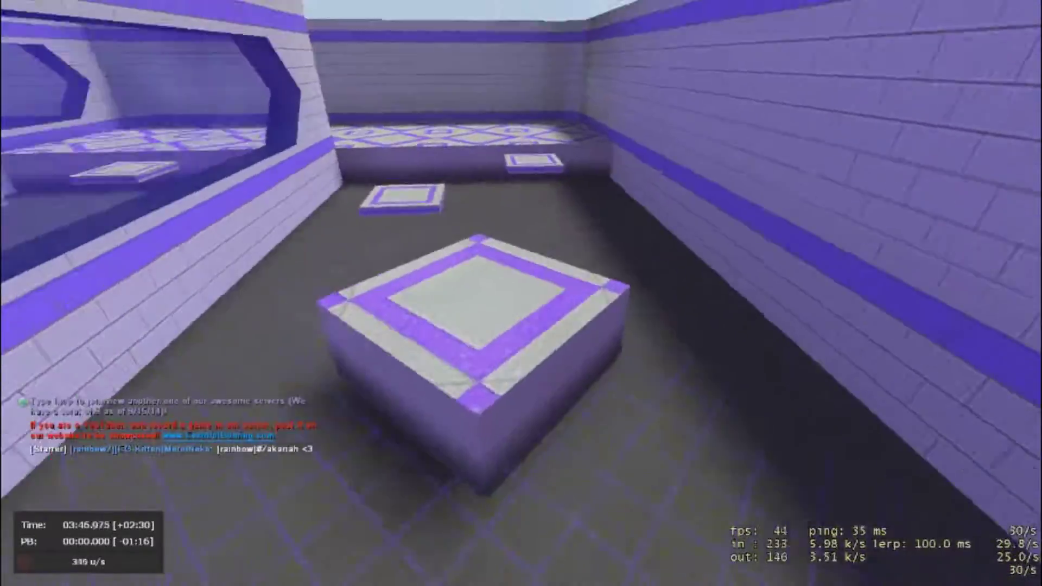
key(w)
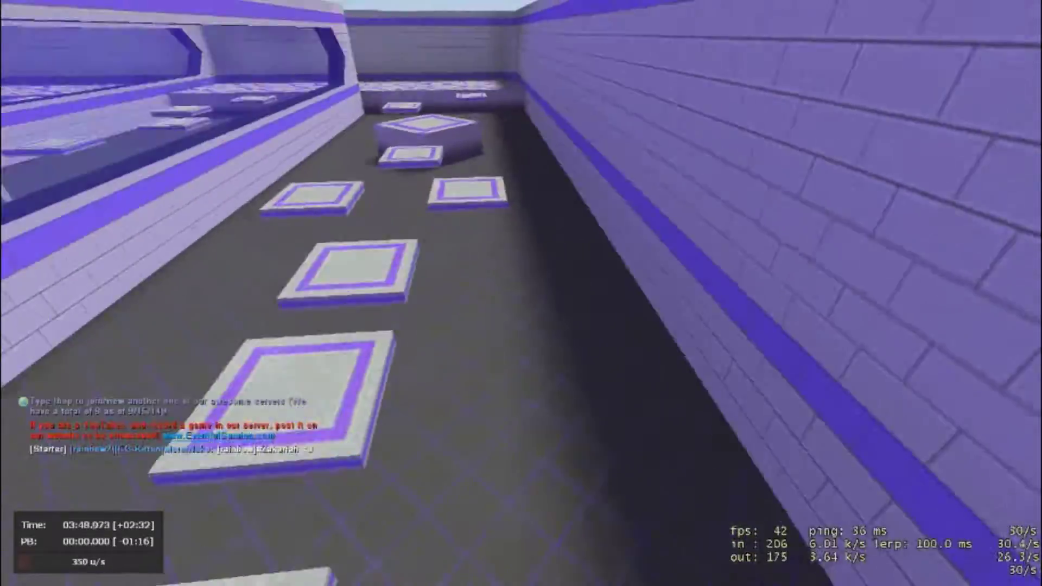
key(w)
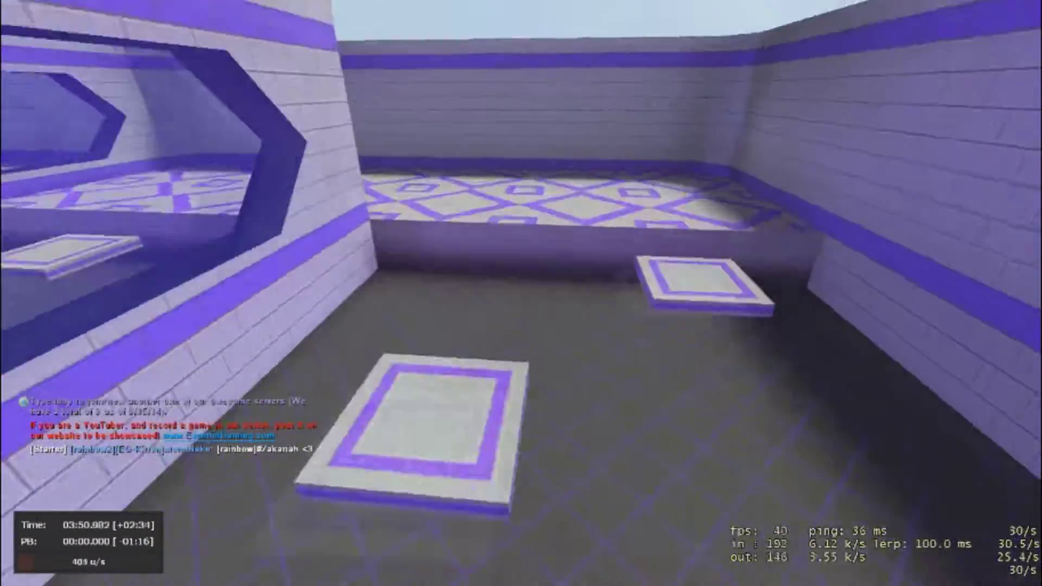
key(w)
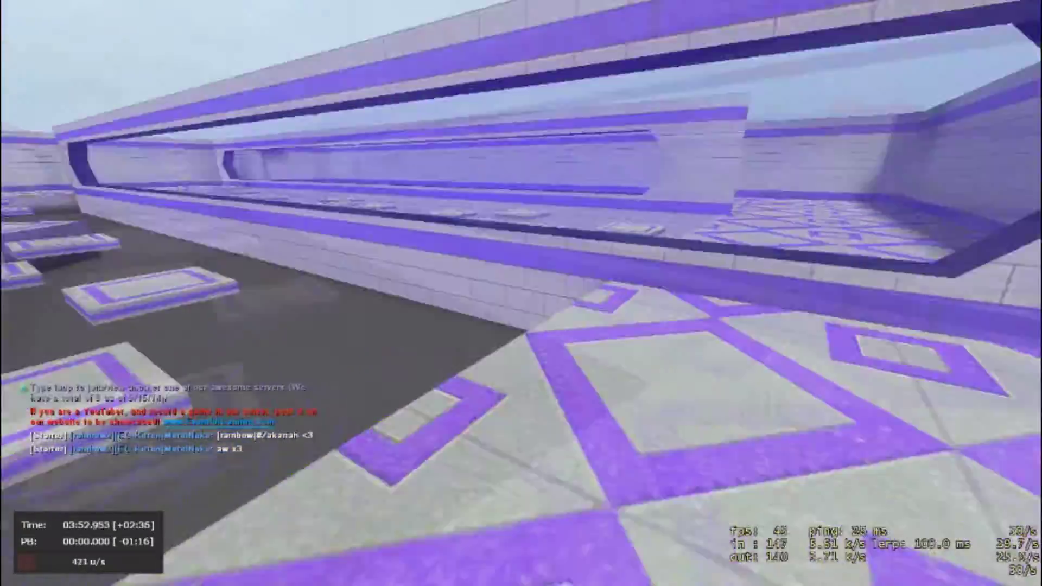
key(w)
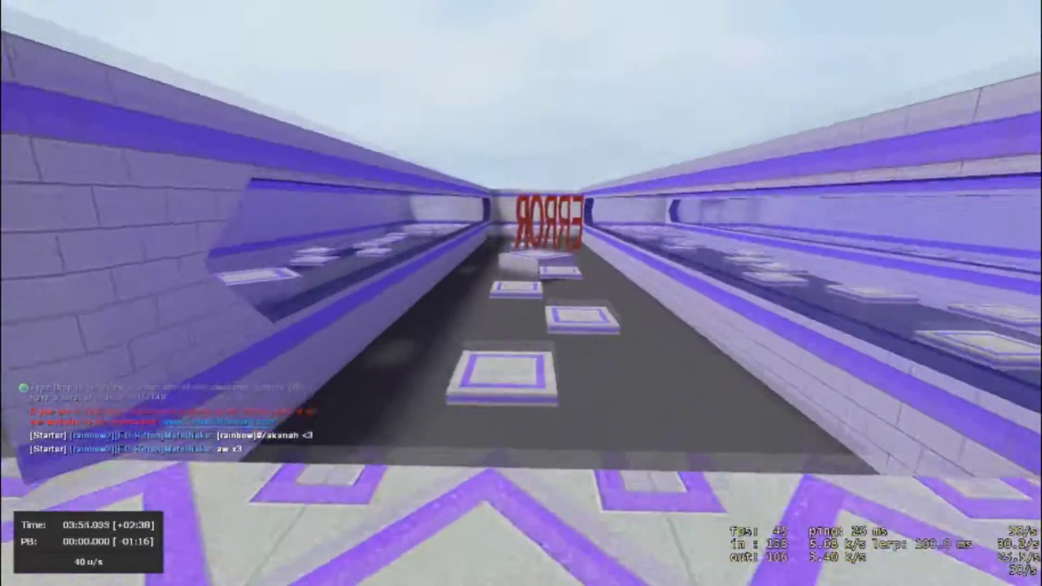
key(w)
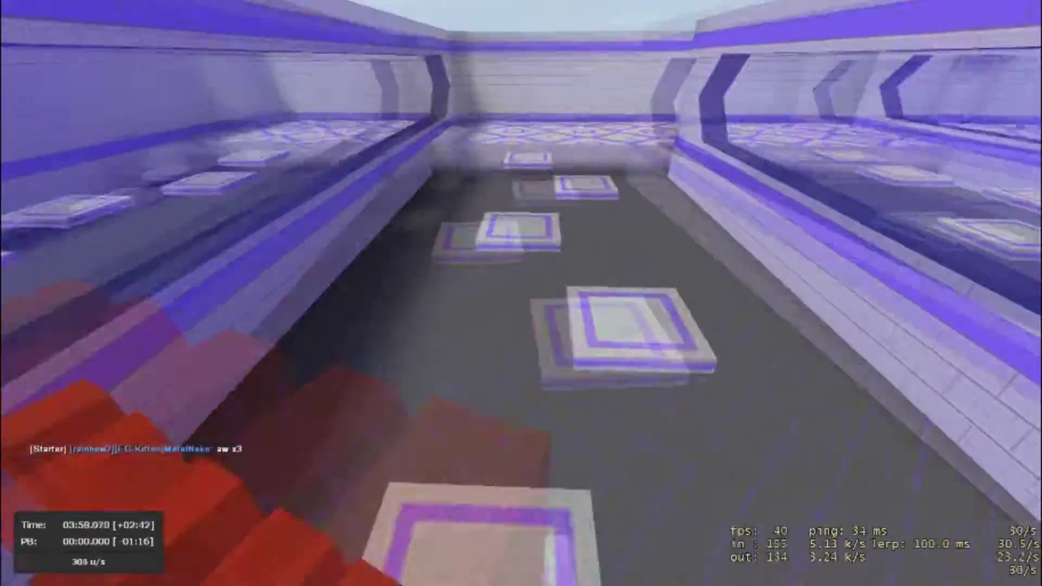
After falling, restart from the start pad and hop across the platforms to the tiled floor
key(w)
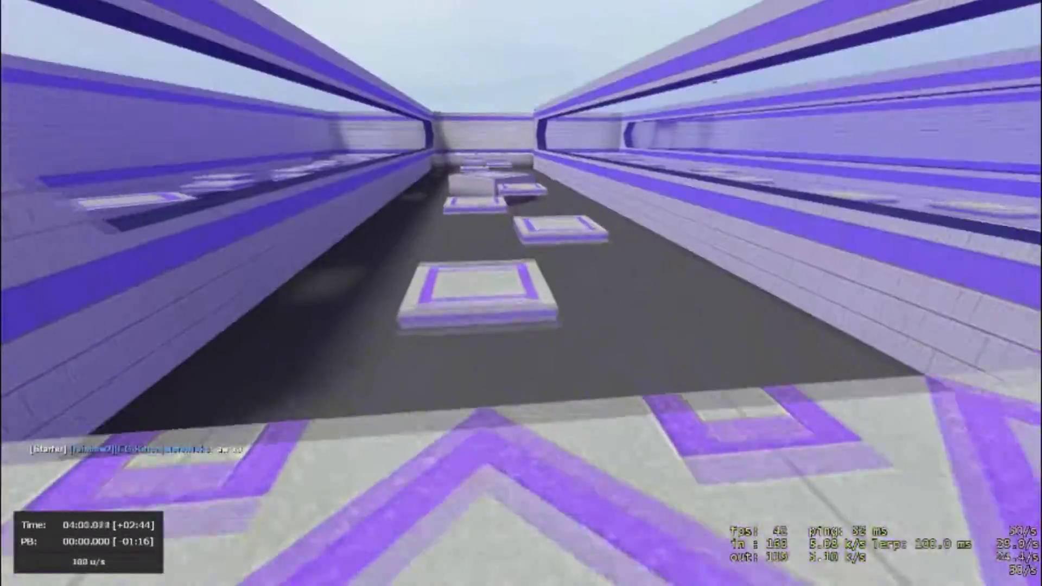
key(w)
key(w)
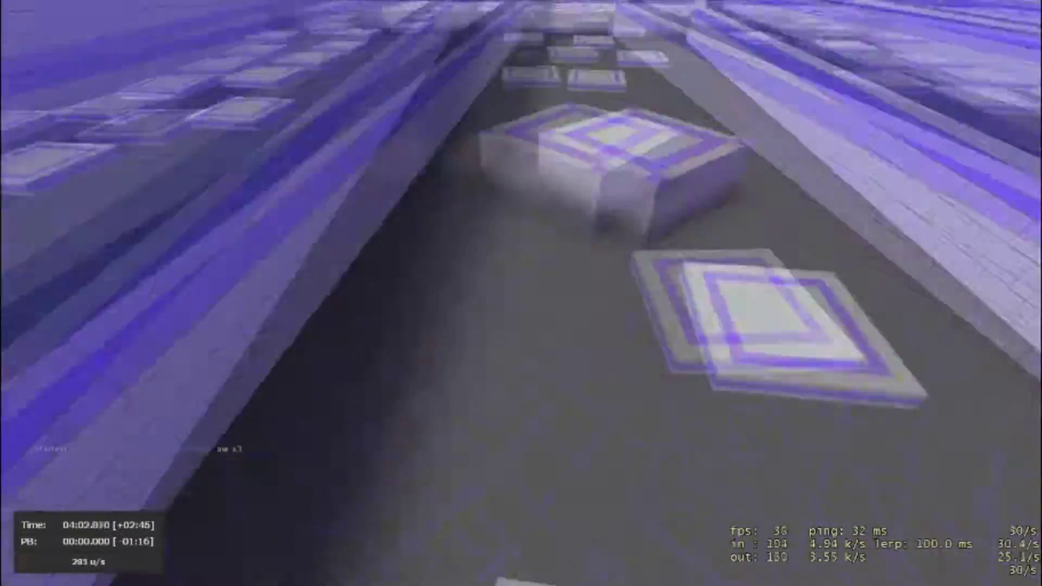
key(w)
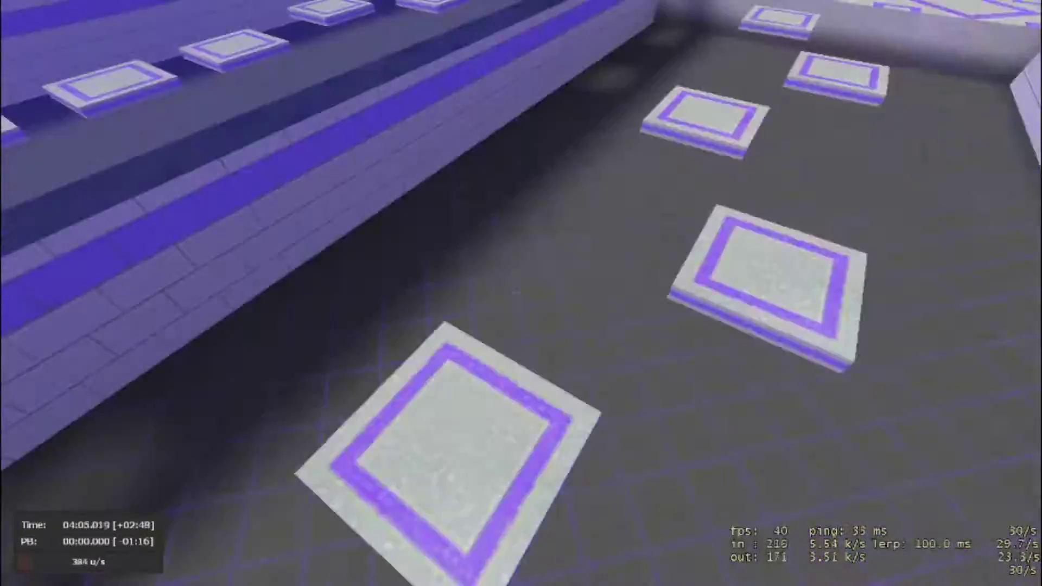
key(w)
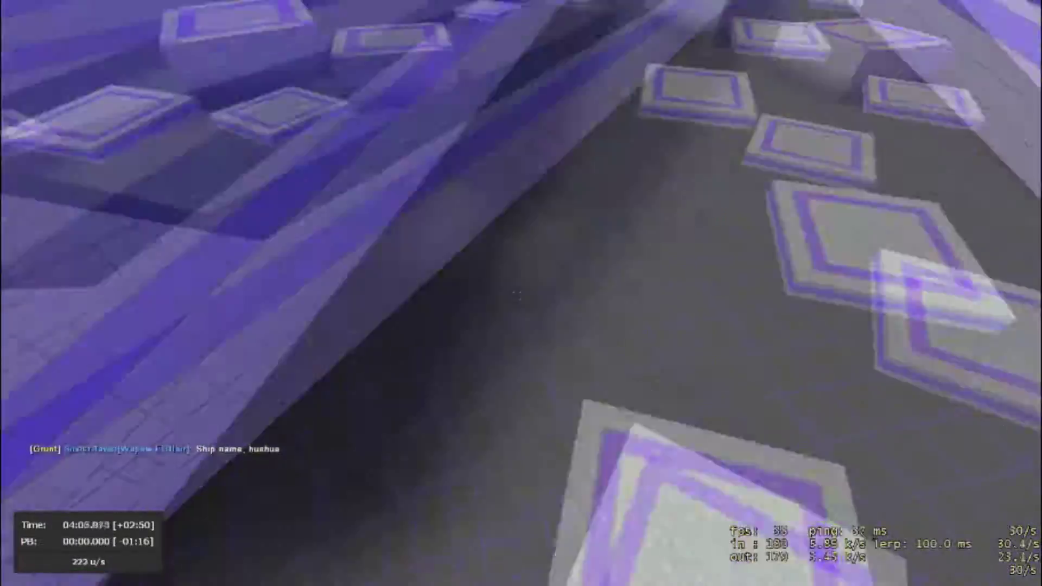
key(w)
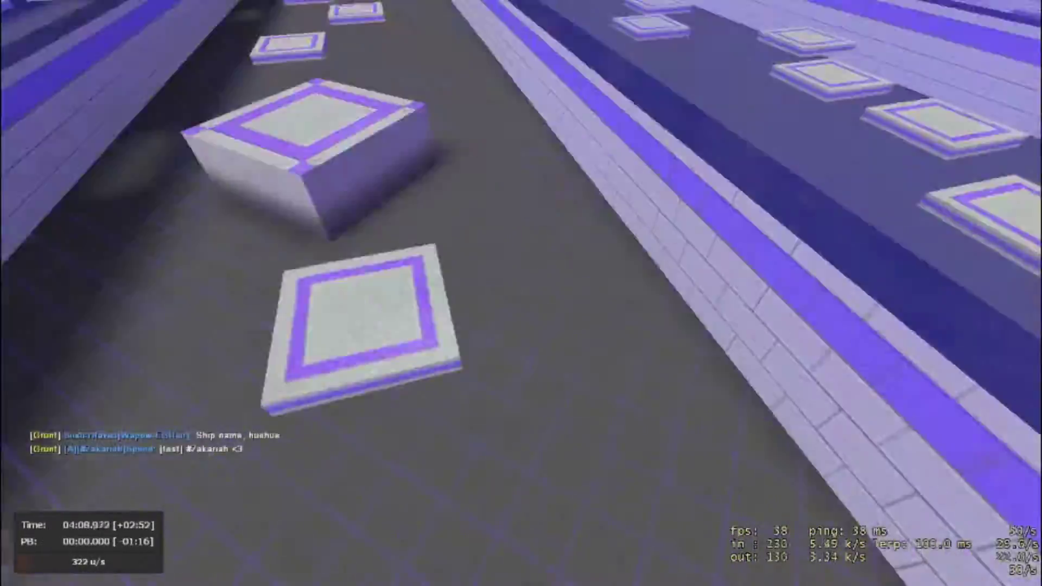
key(w)
key(w)
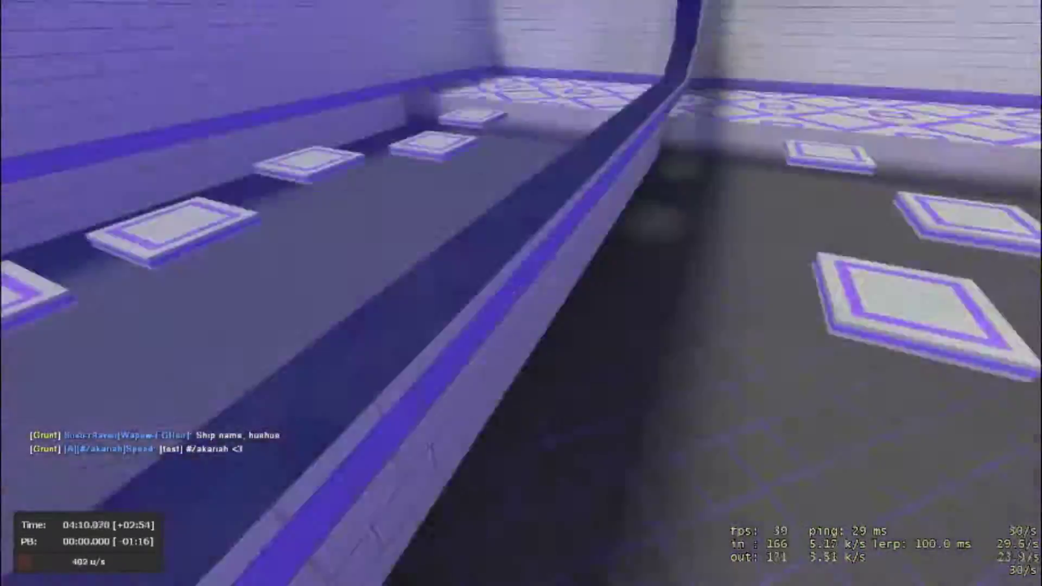
key(w)
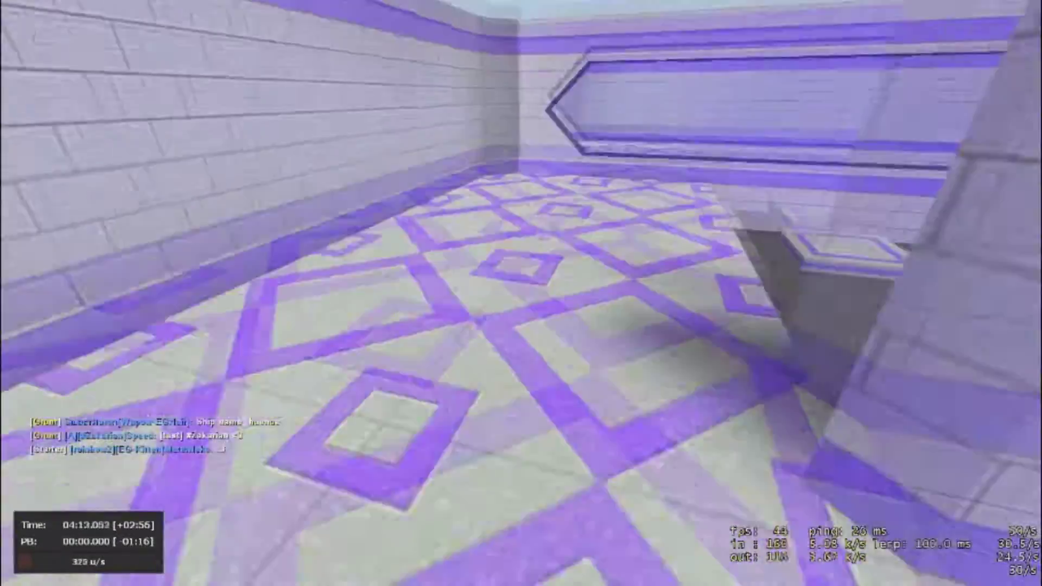
key(w)
key(w)
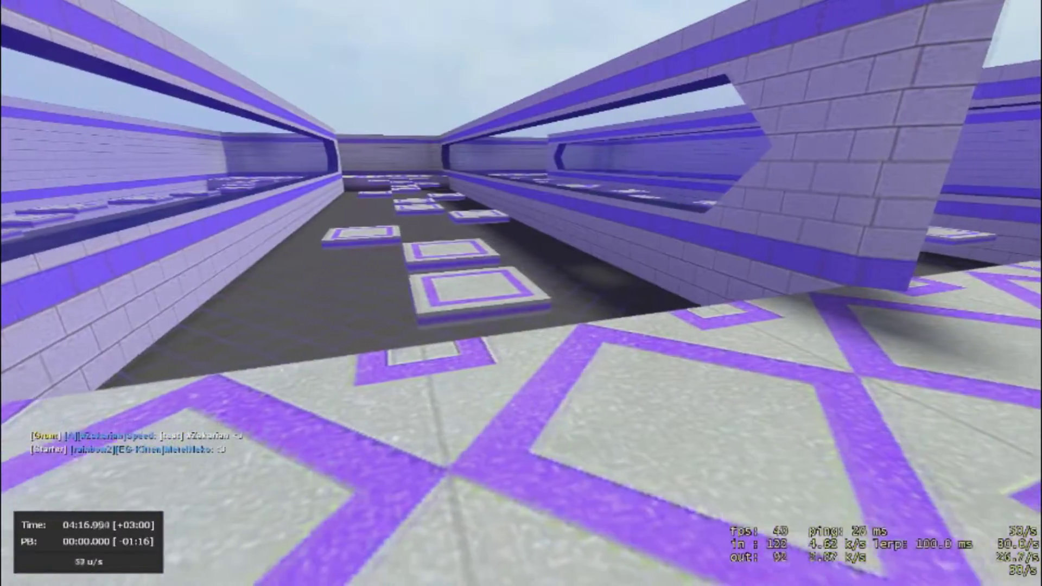
Drop into the next corridor, strafe-hop its platforms, and turn into the following corridor
key(w)
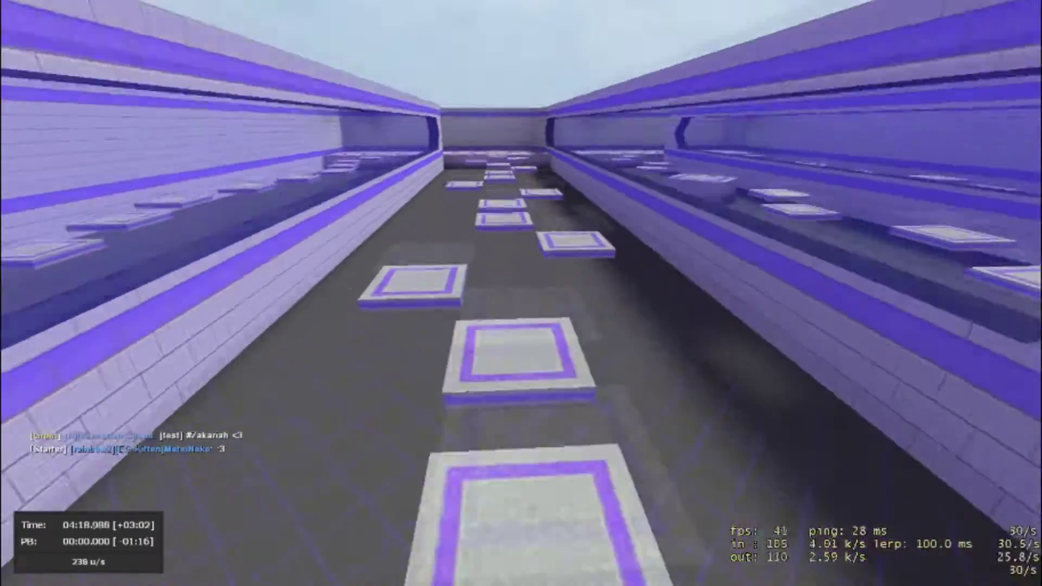
key(w)
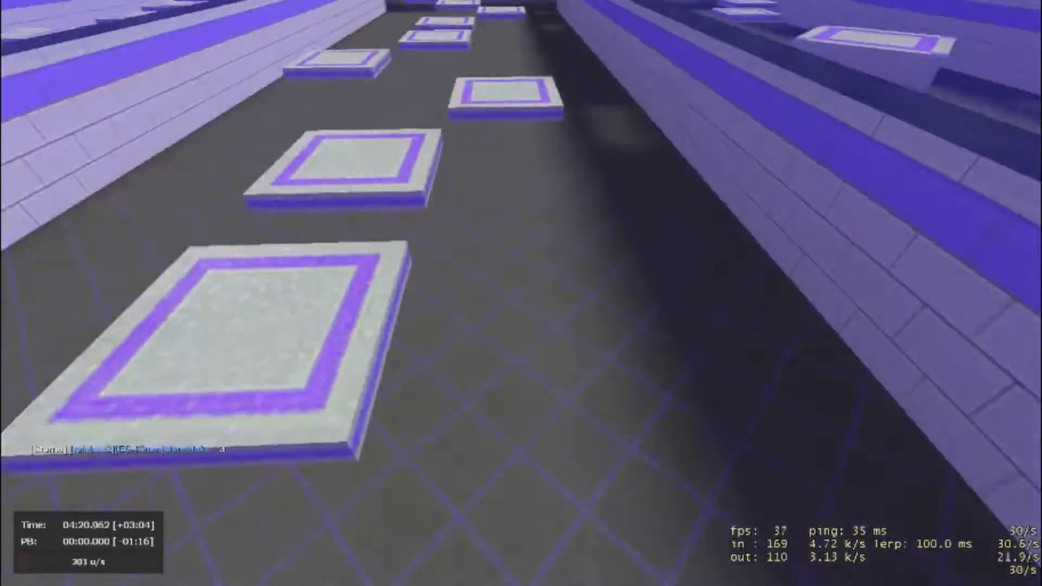
key(w)
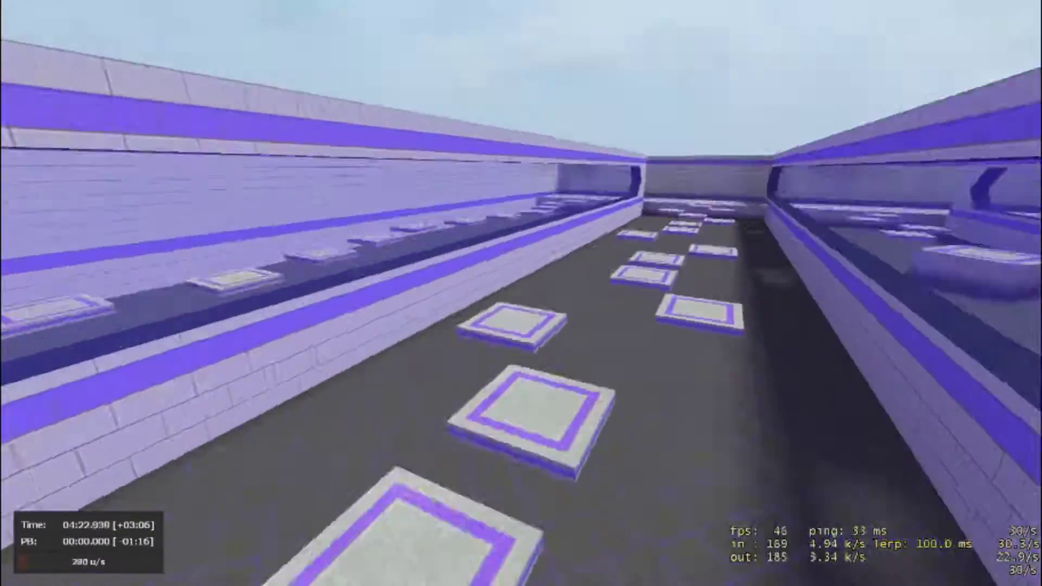
key(w)
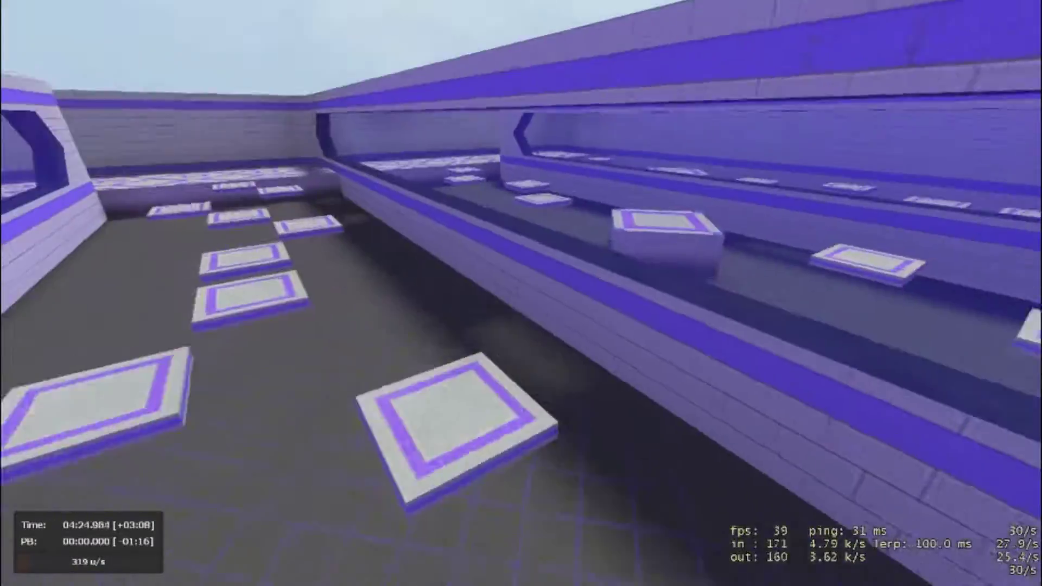
key(w)
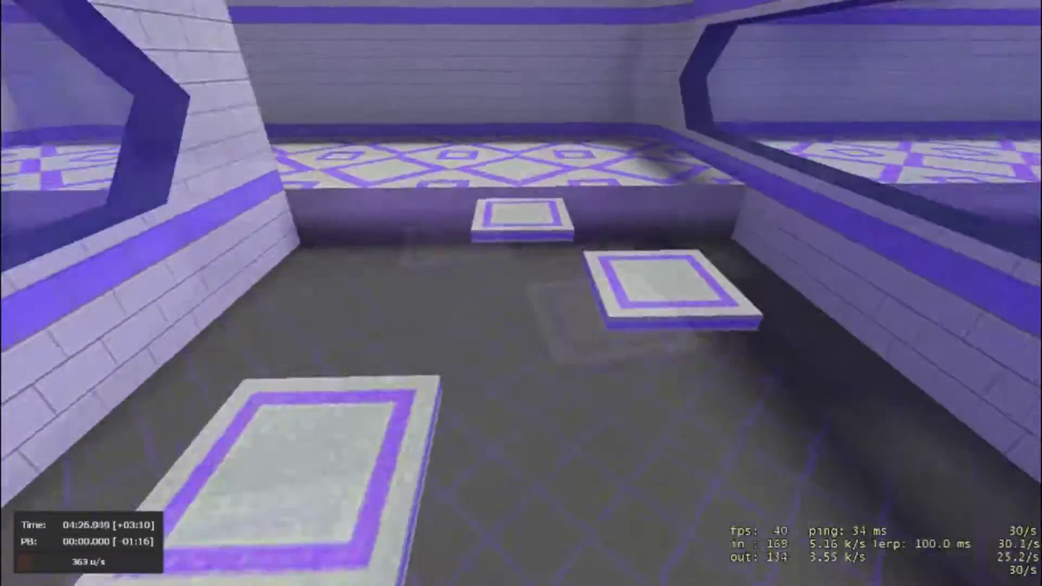
key(w)
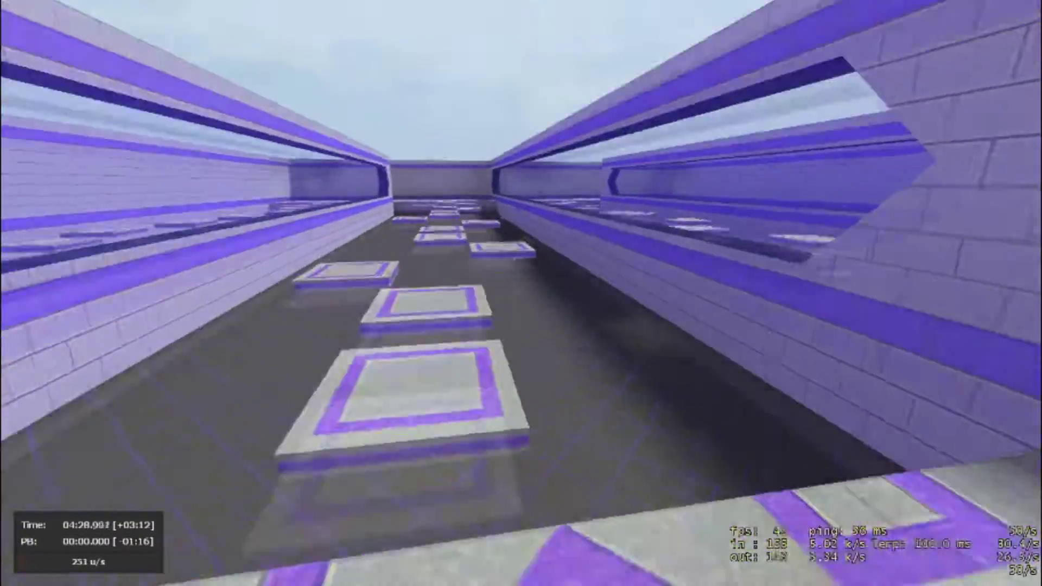
Hop to the patterned floor at the corner and turn right into the long corridor
key(w)
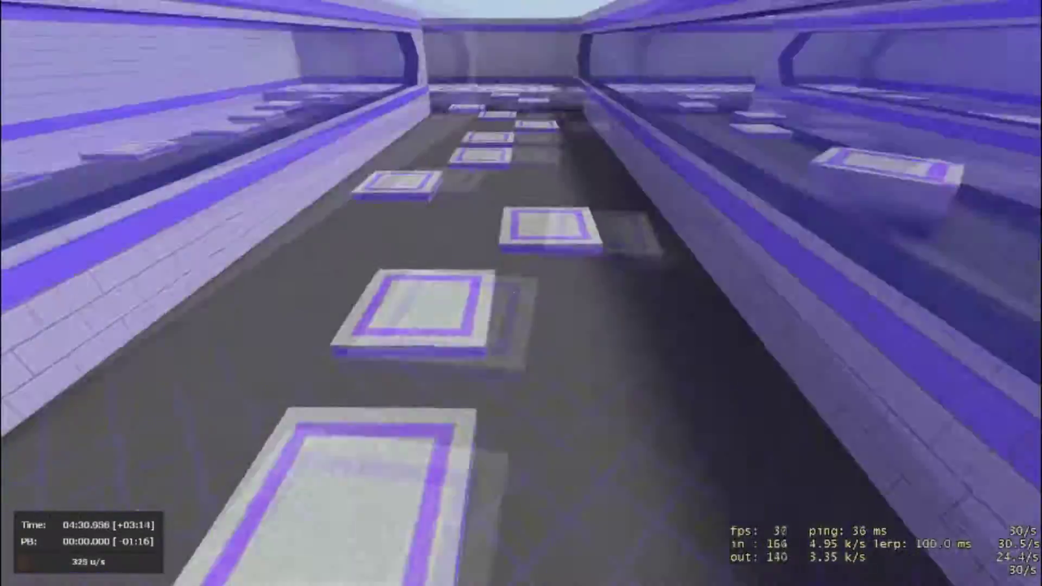
key(w)
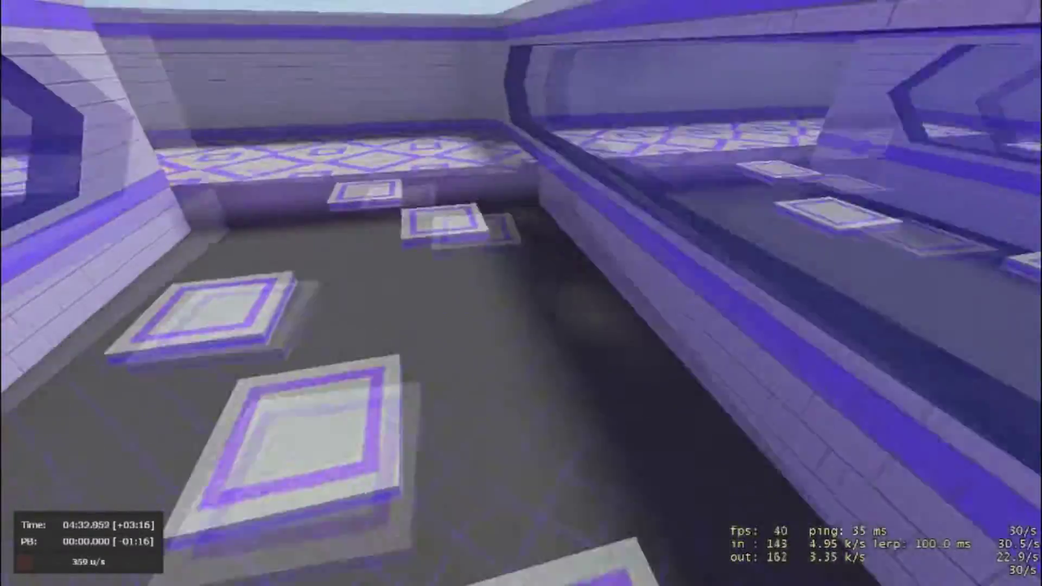
key(w)
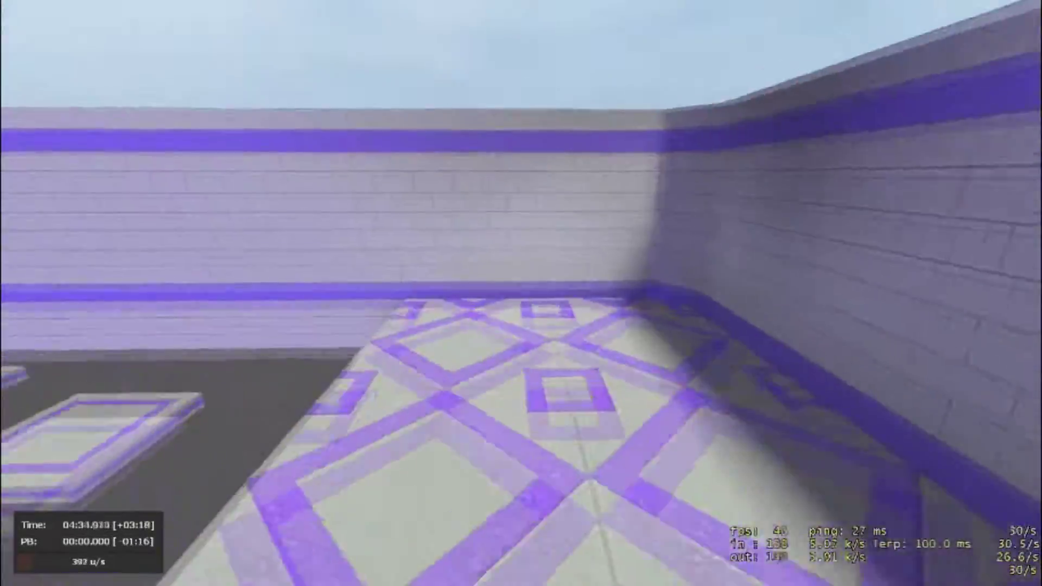
key(w)
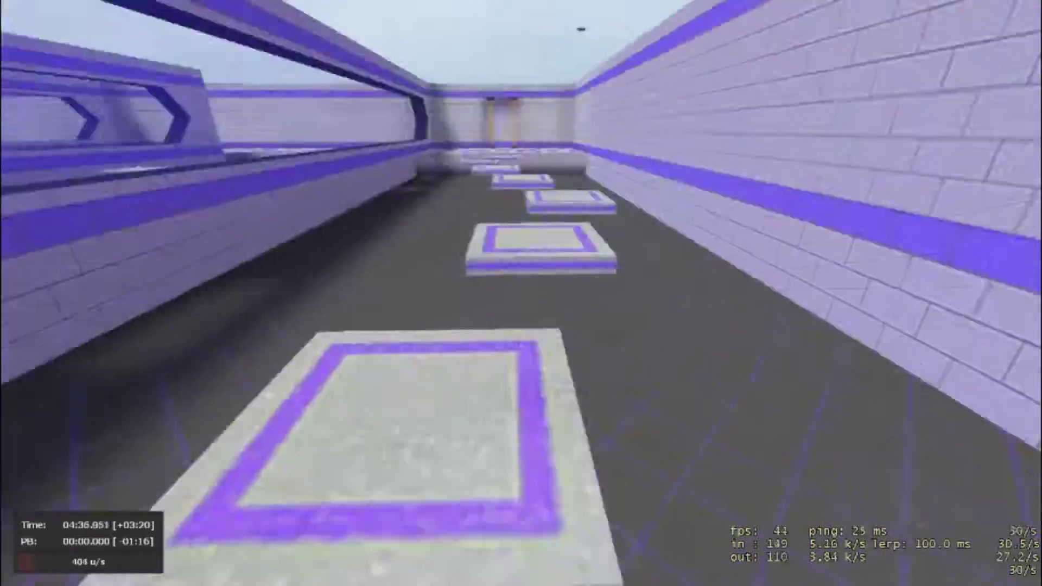
key(w)
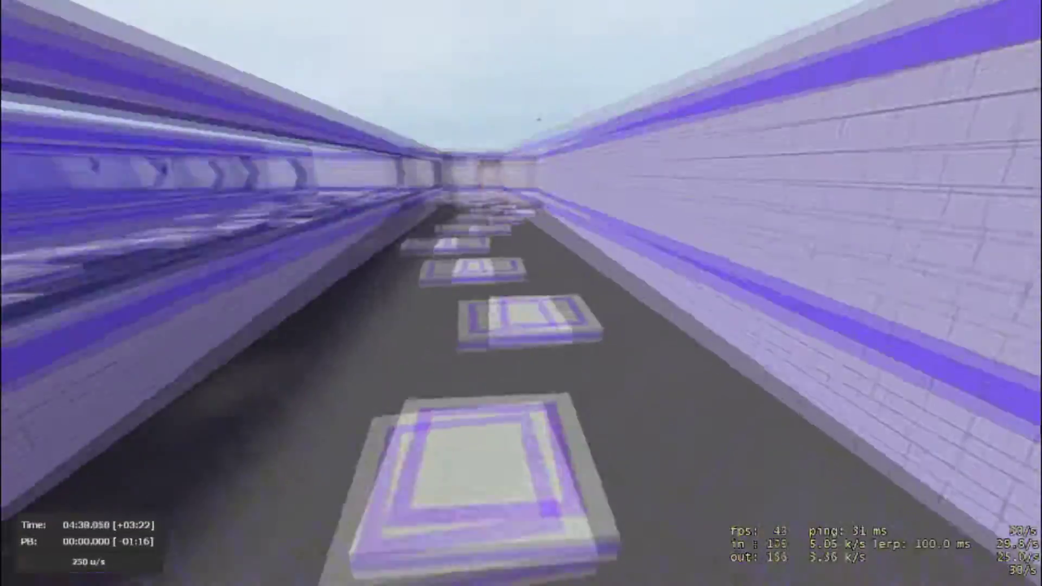
Hop down the long corridor, steering over platforms and recovering lost speed
key(w)
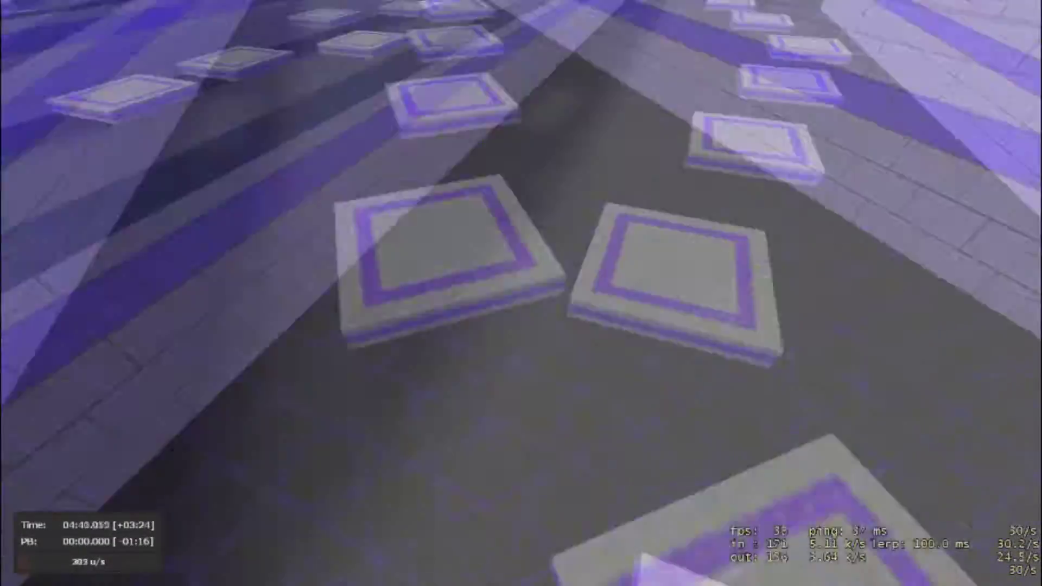
key(w)
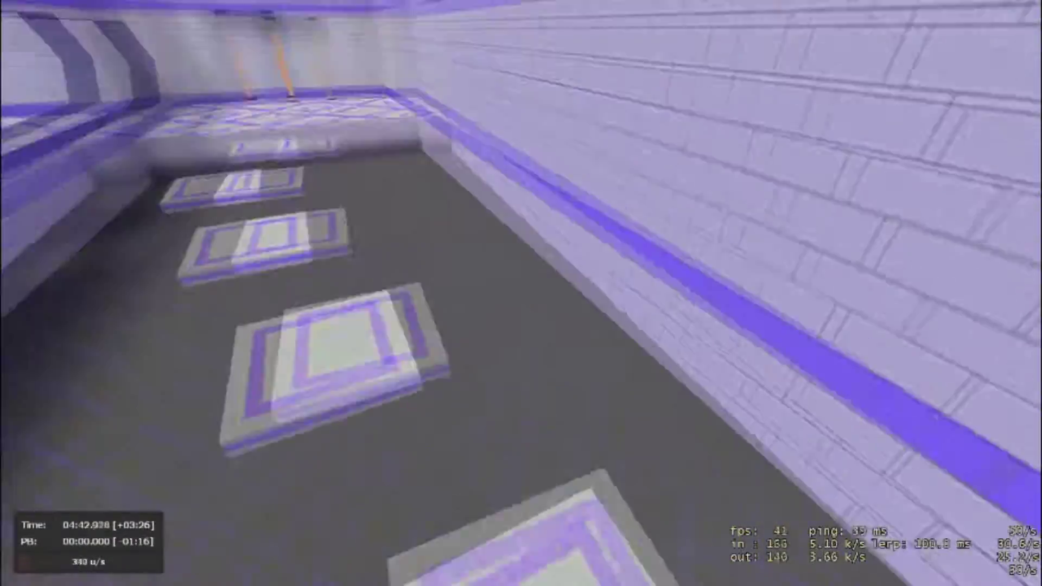
key(w)
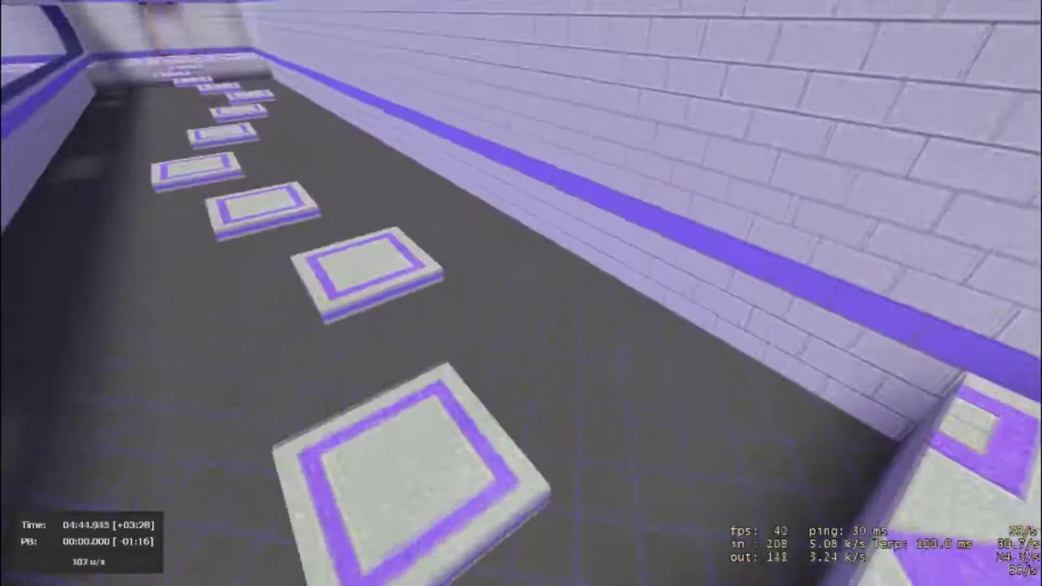
key(w)
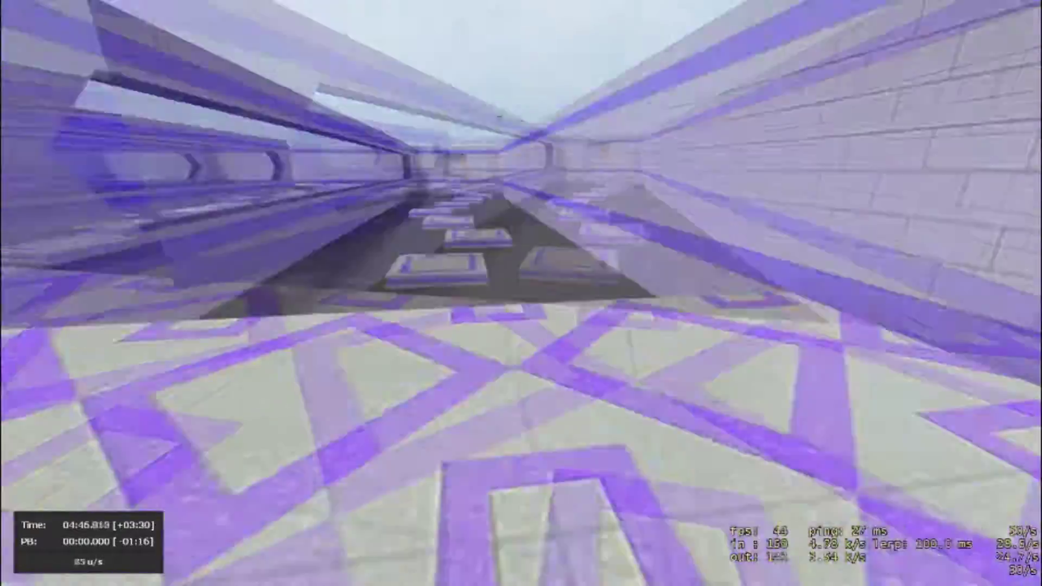
key(w)
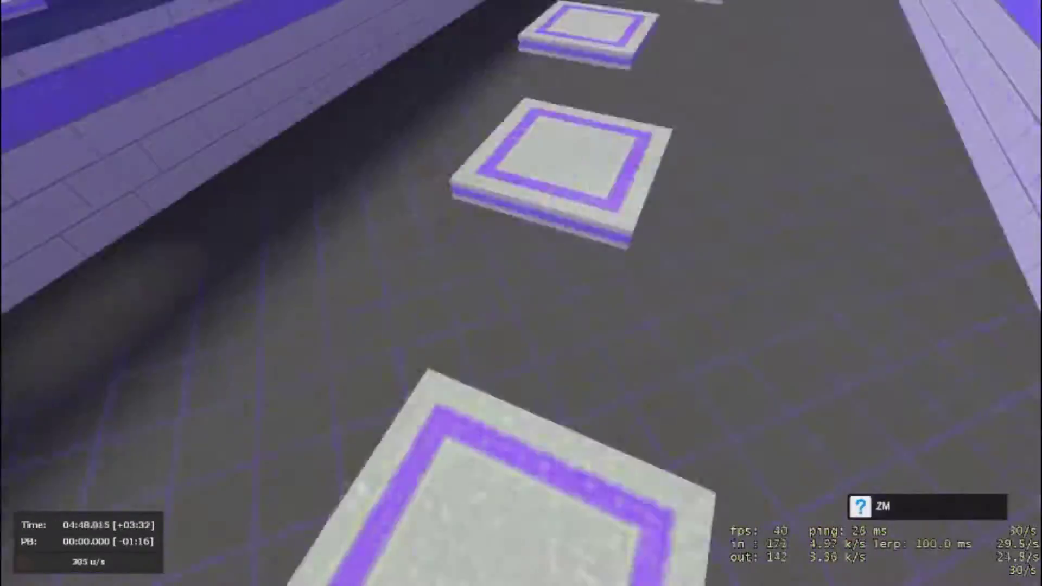
Land on the checkered ledge, then hop the next row of pads toward the corridor's far end
key(w)
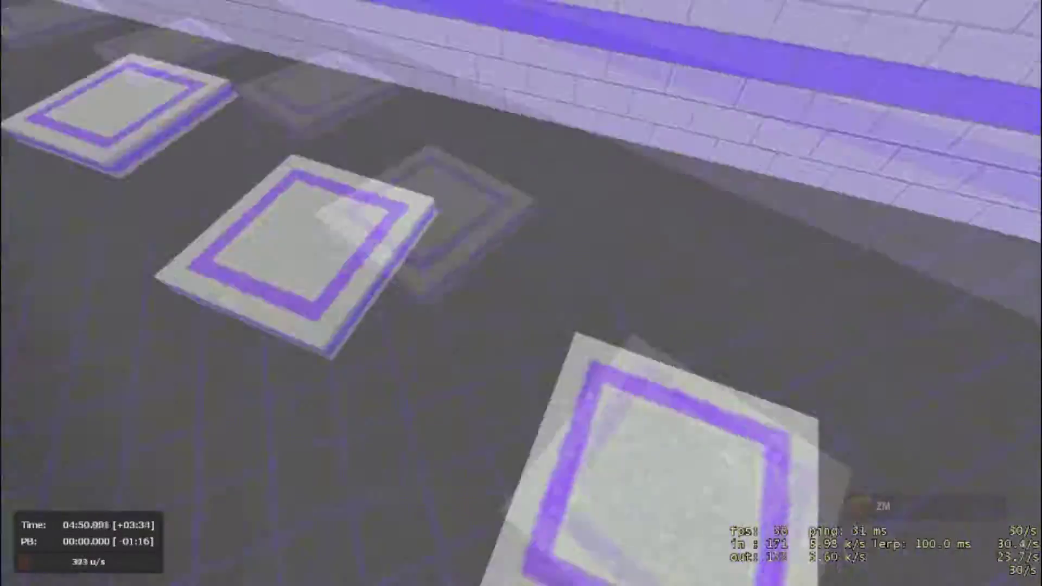
key(w)
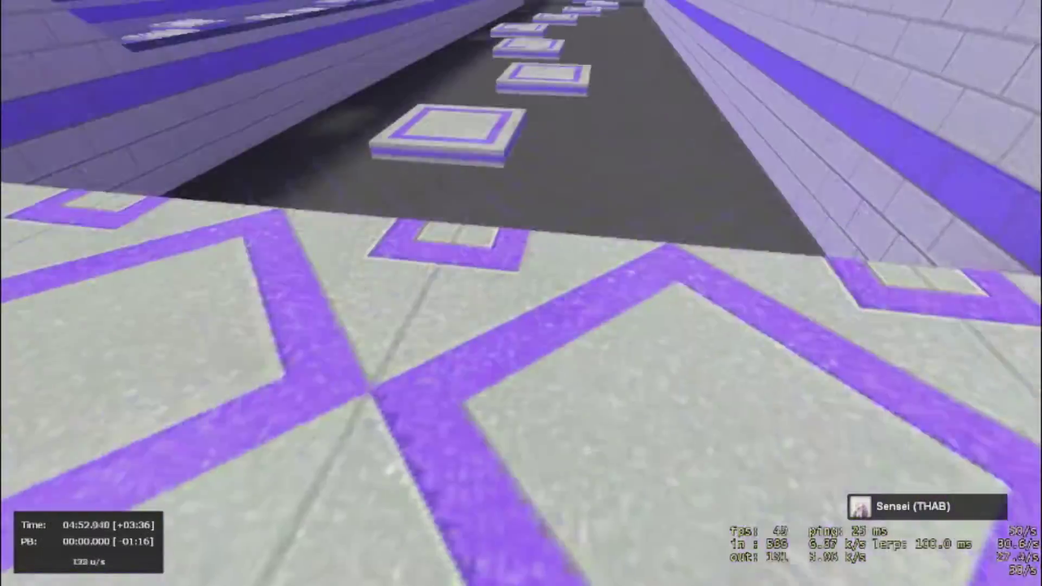
key(w)
key(w)
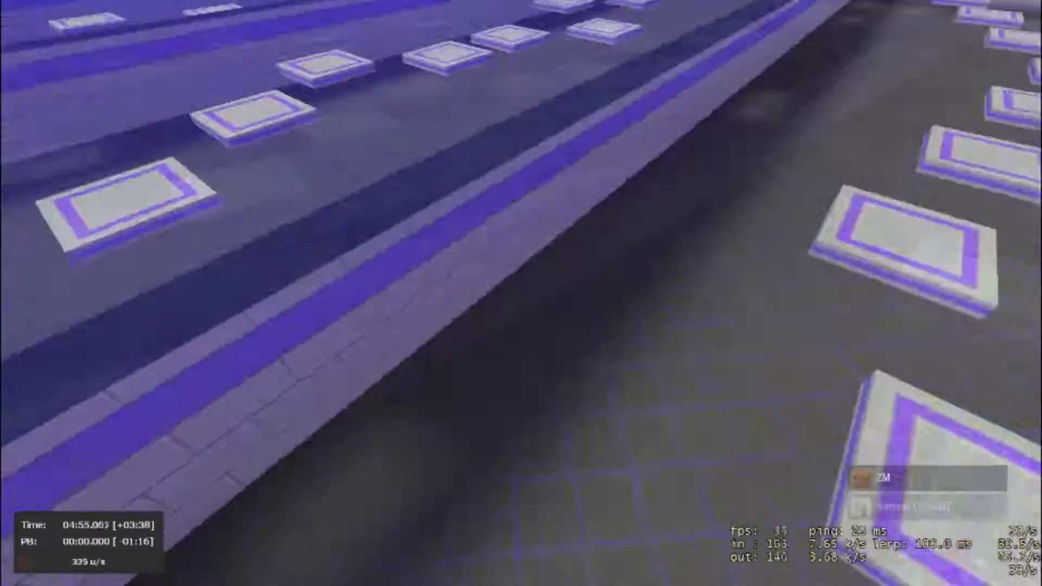
key(w)
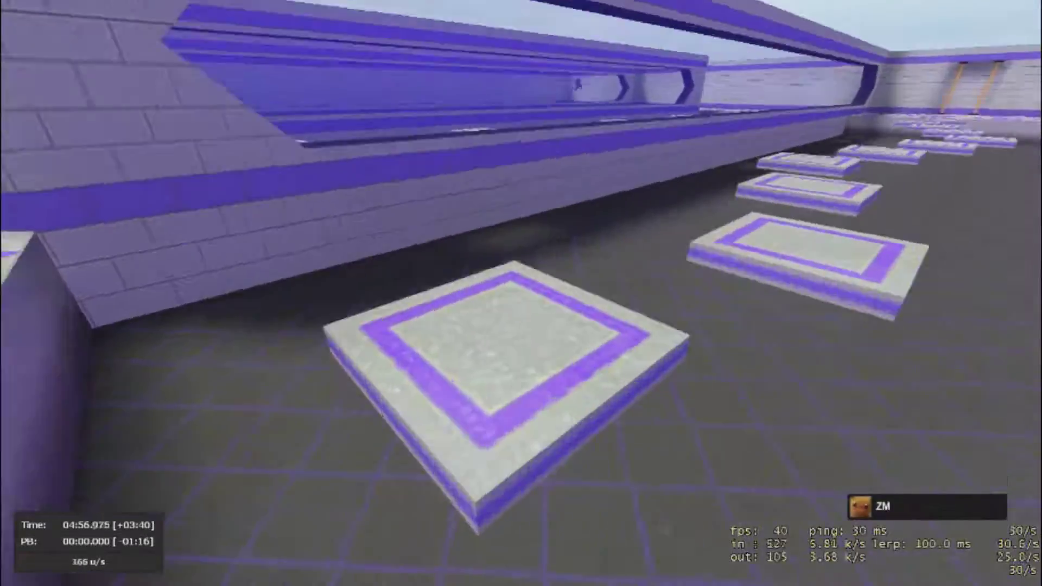
key(w)
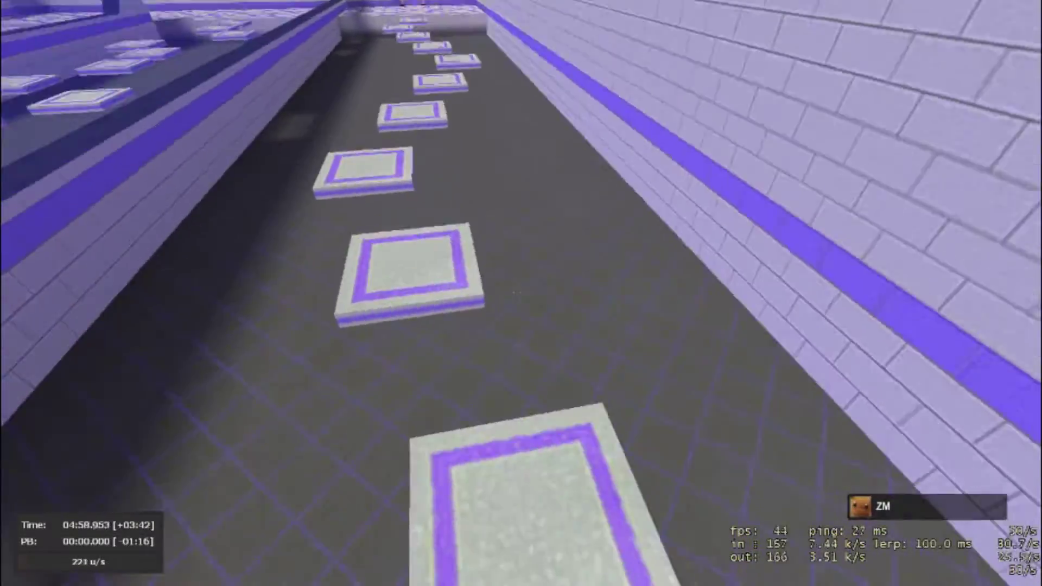
key(w)
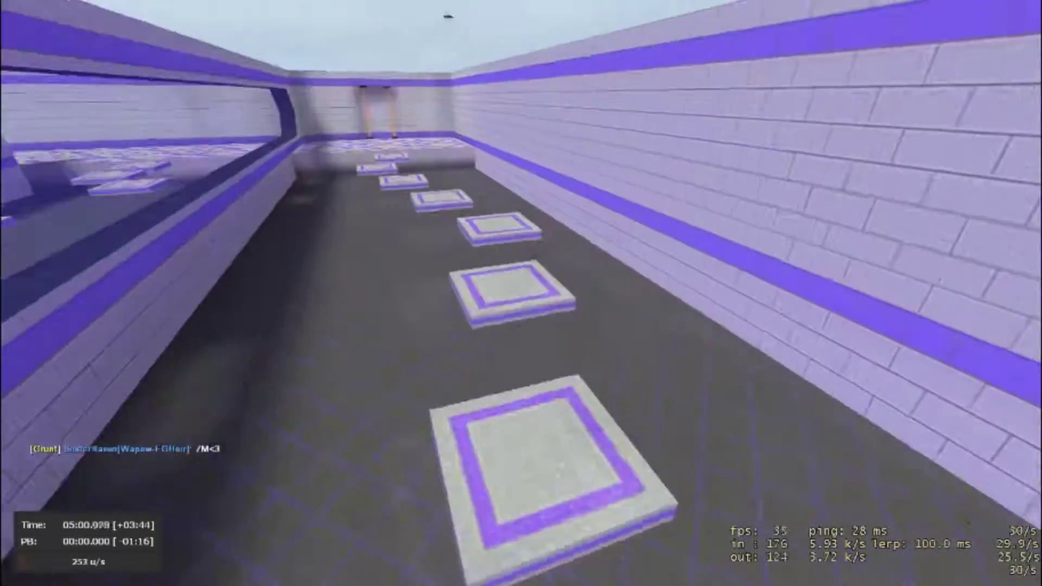
Hop past the wall, regain speed, and land on the checkered floor facing back
key(w)
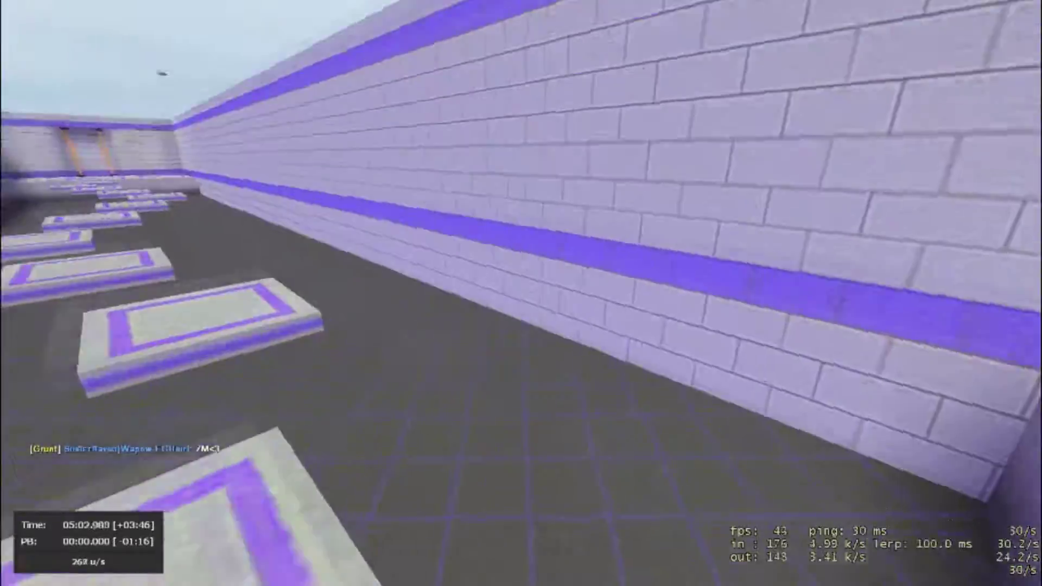
key(w)
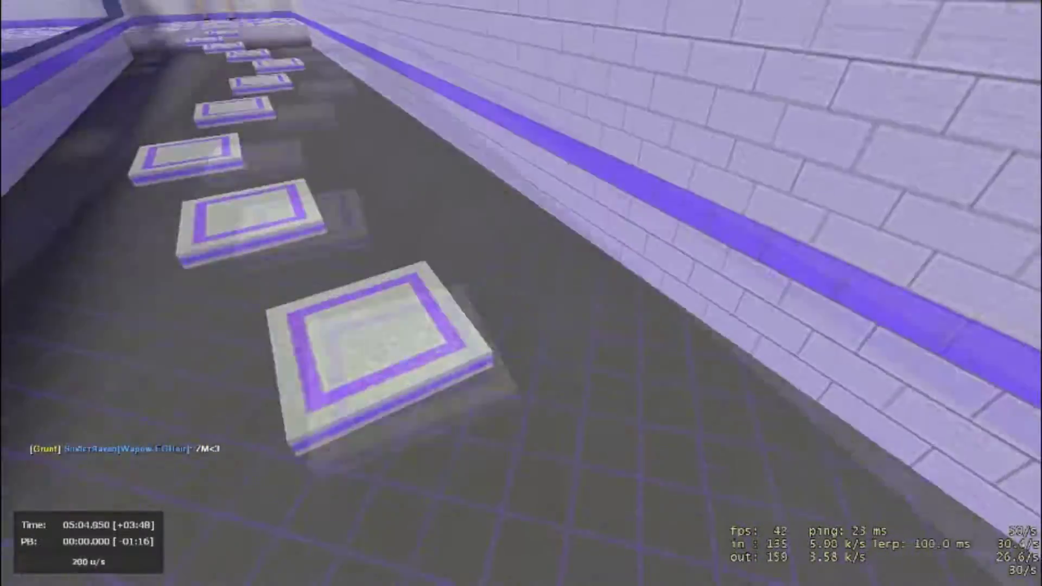
key(w)
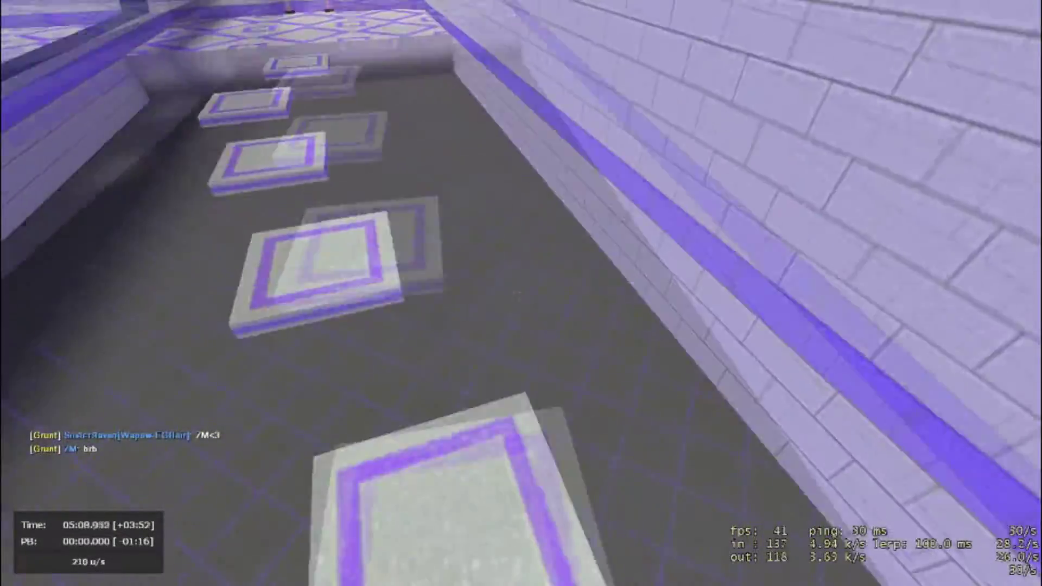
key(w)
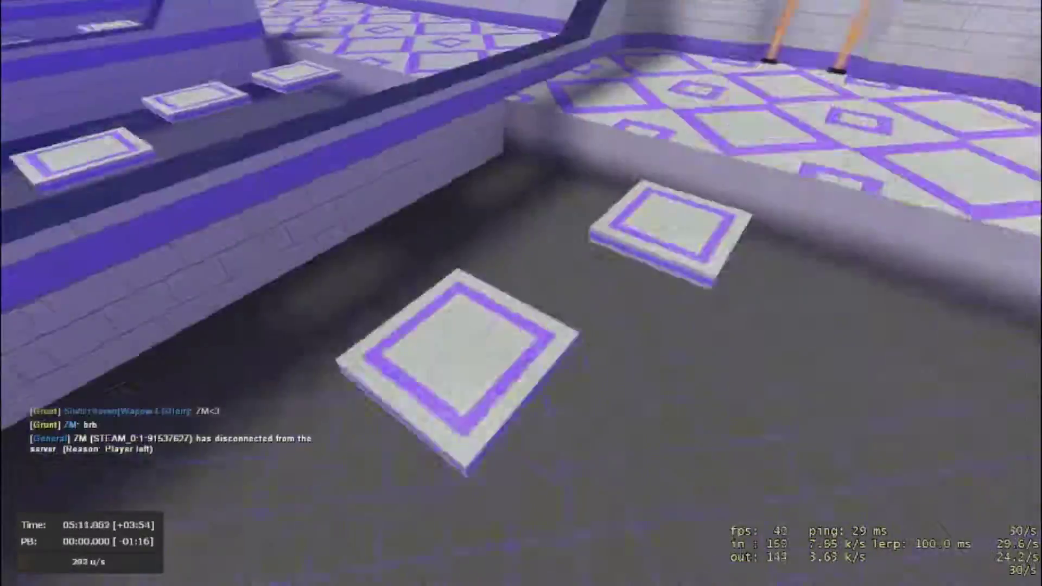
key(w)
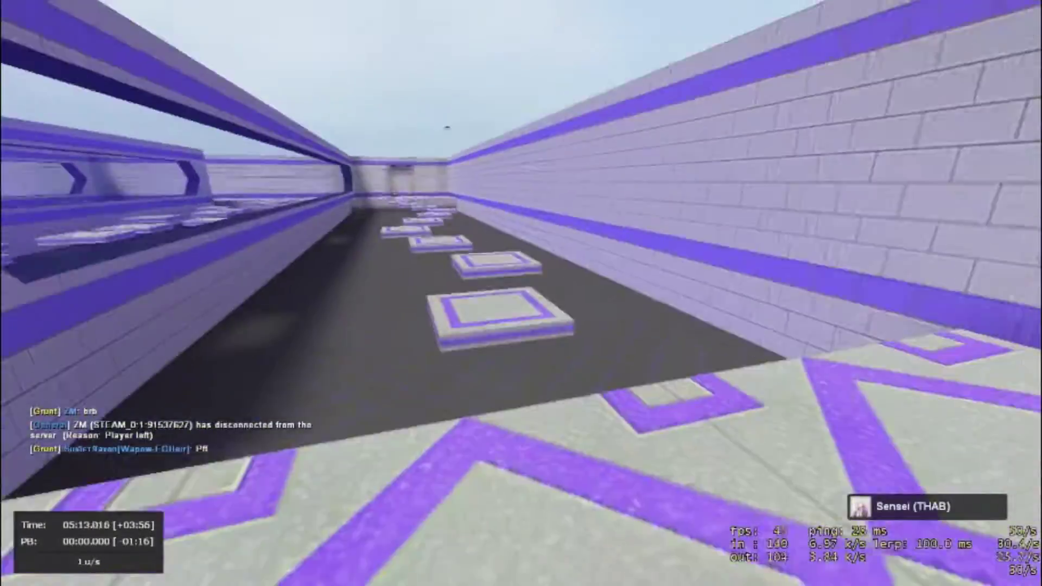
Hop back into the pad corridor, building speed while curving right
key(w)
key(w)
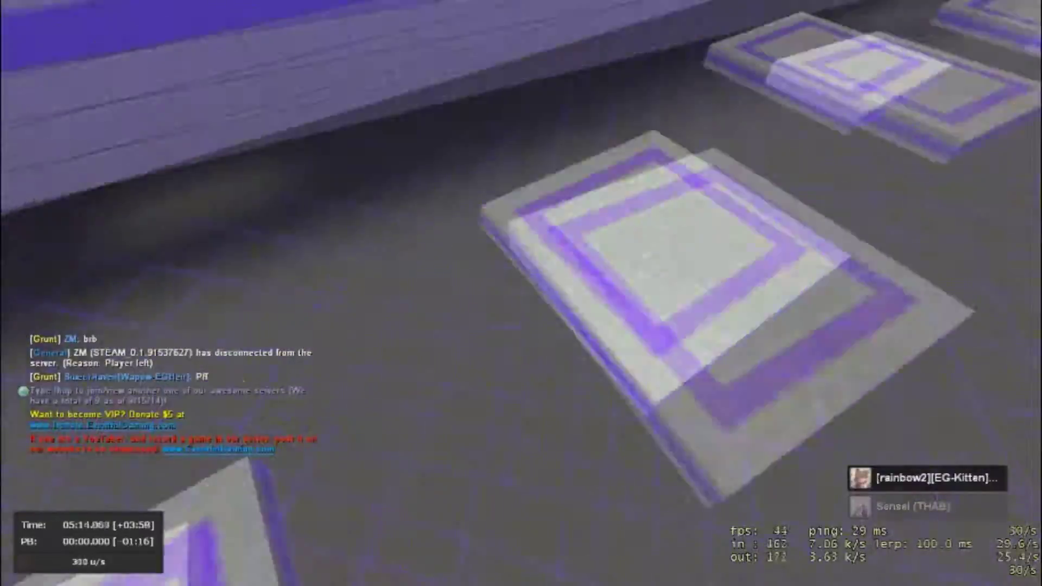
key(w)
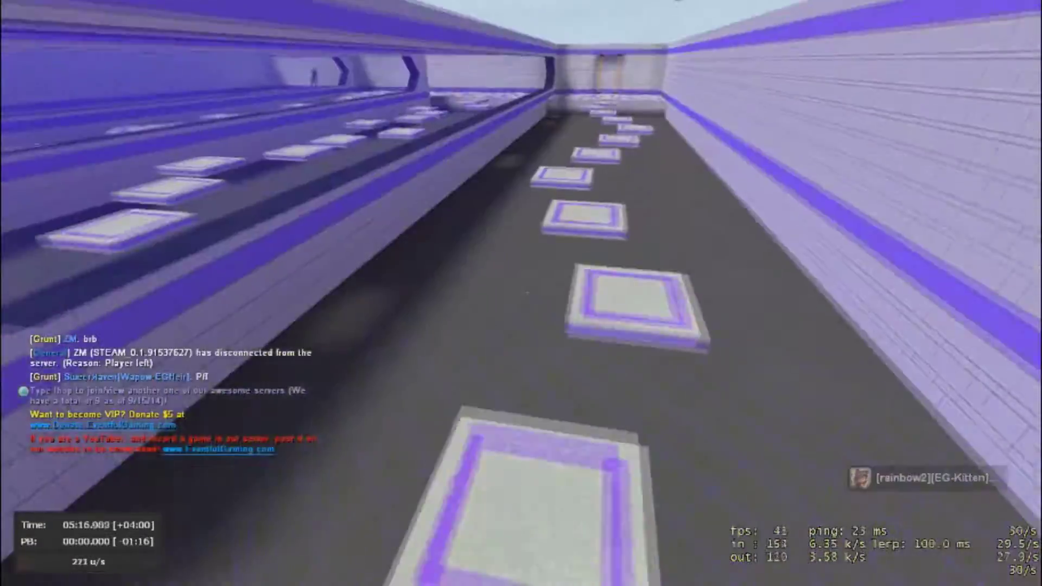
key(w)
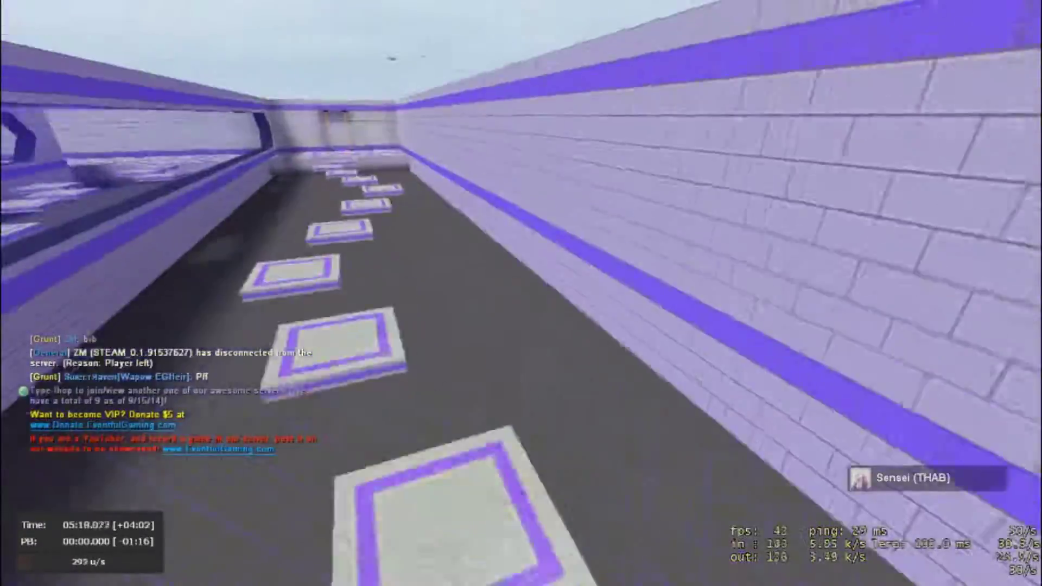
key(w)
key(w)
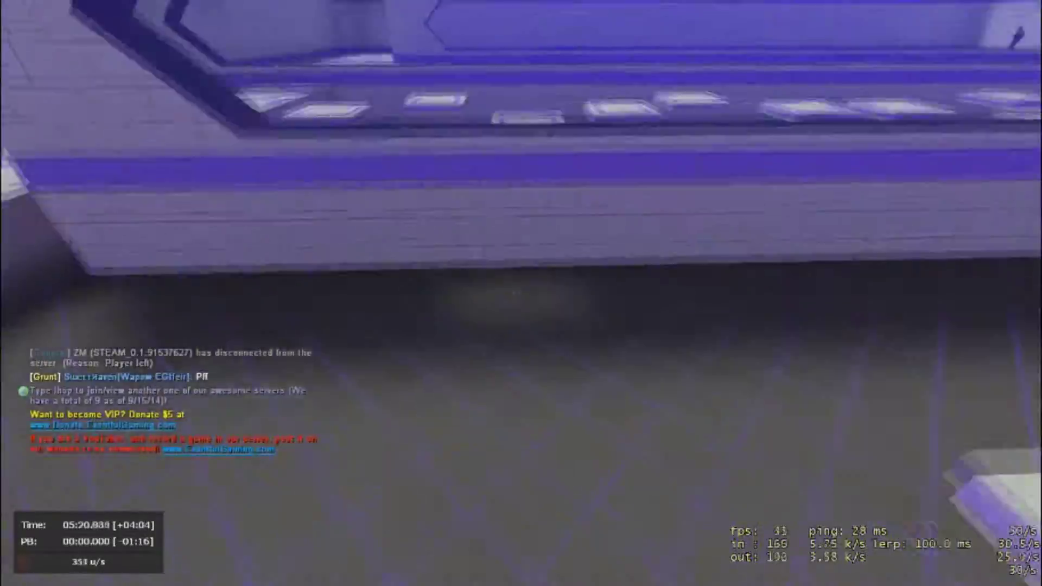
key(w)
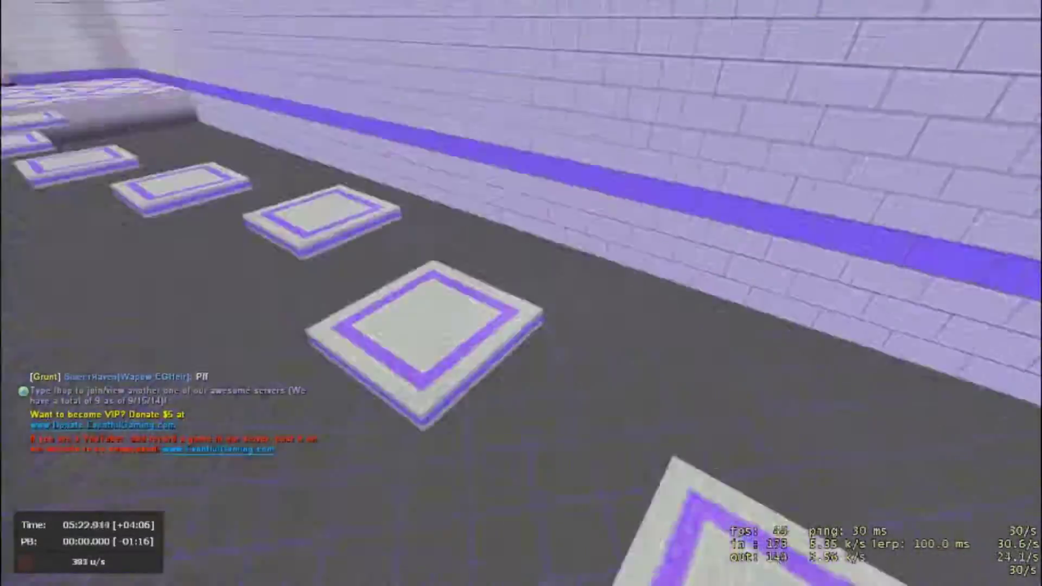
Continue along the corridor's pads and stop on the next checkered landing
key(w)
key(w)
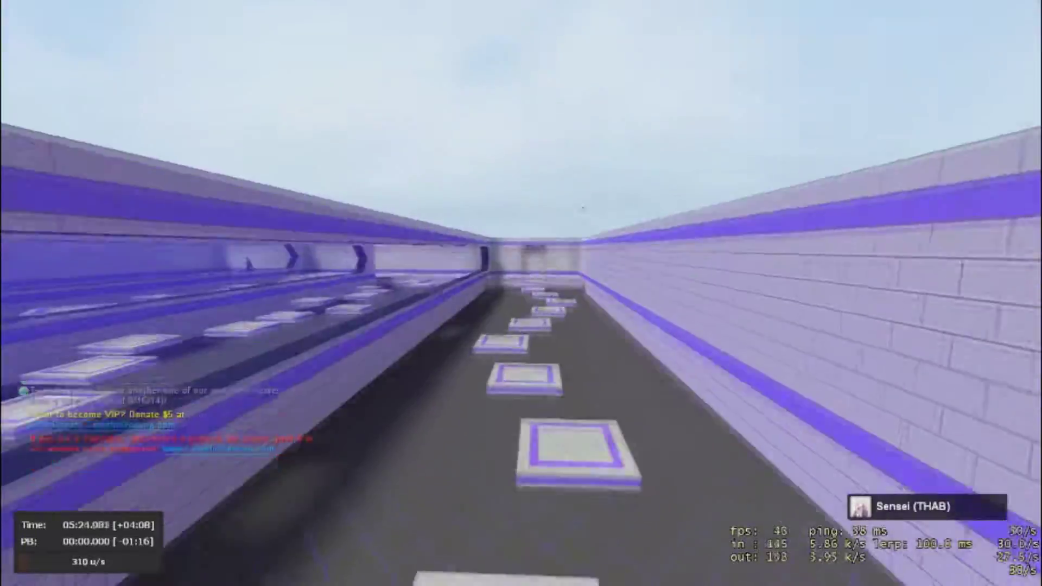
key(w)
key(w)
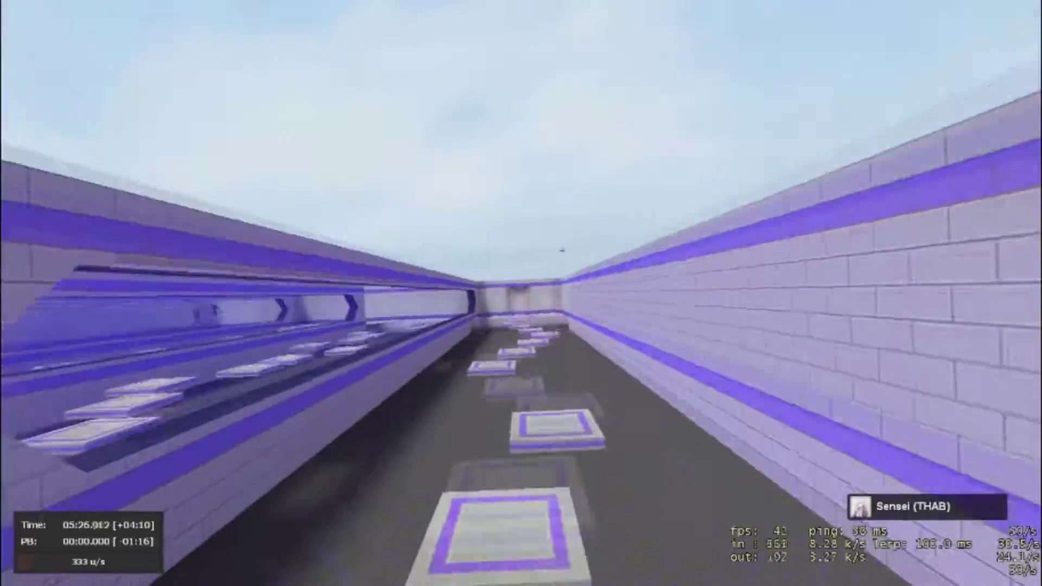
key(w)
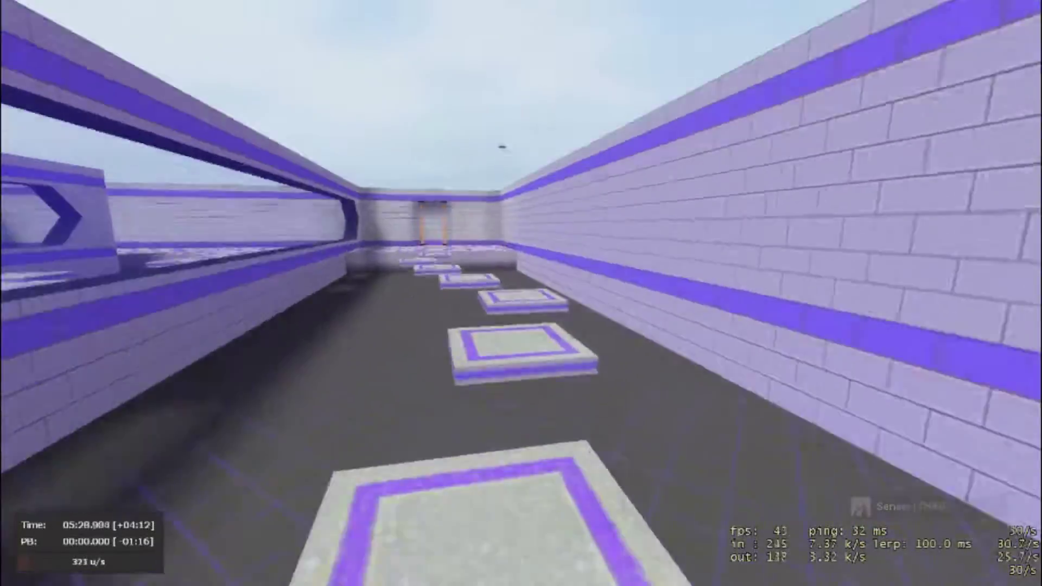
key(w)
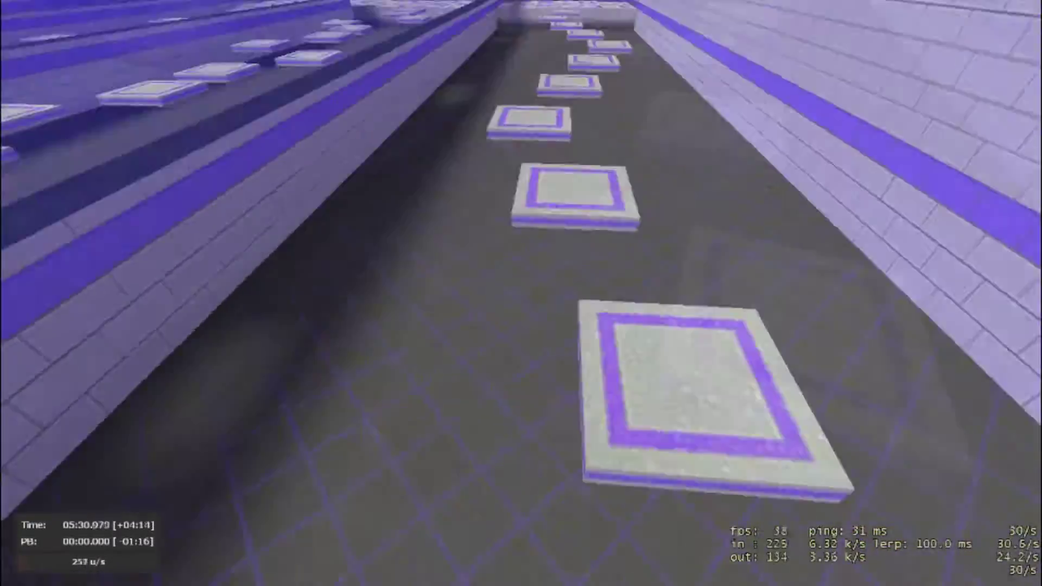
key(w)
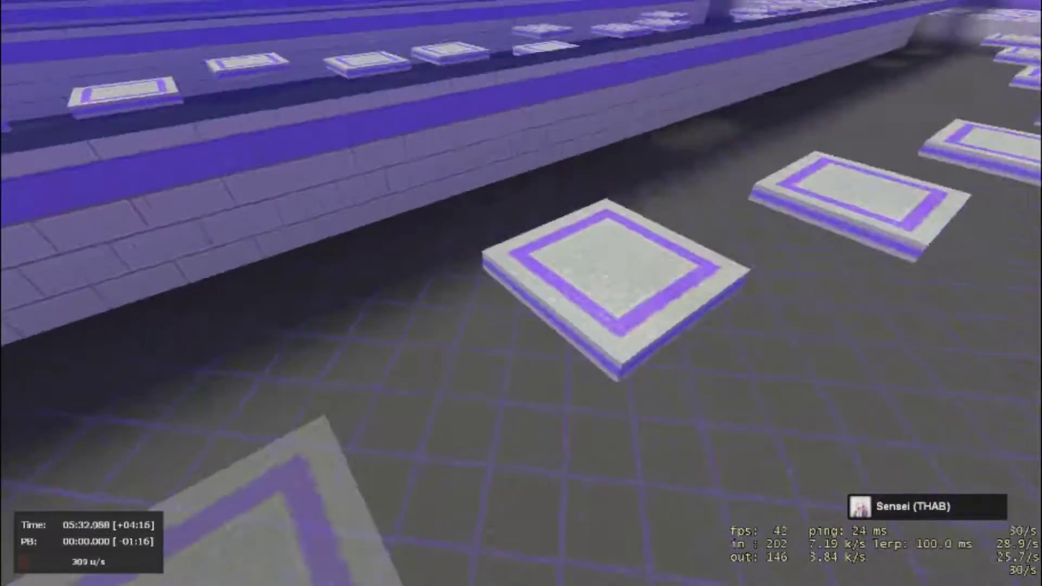
key(w)
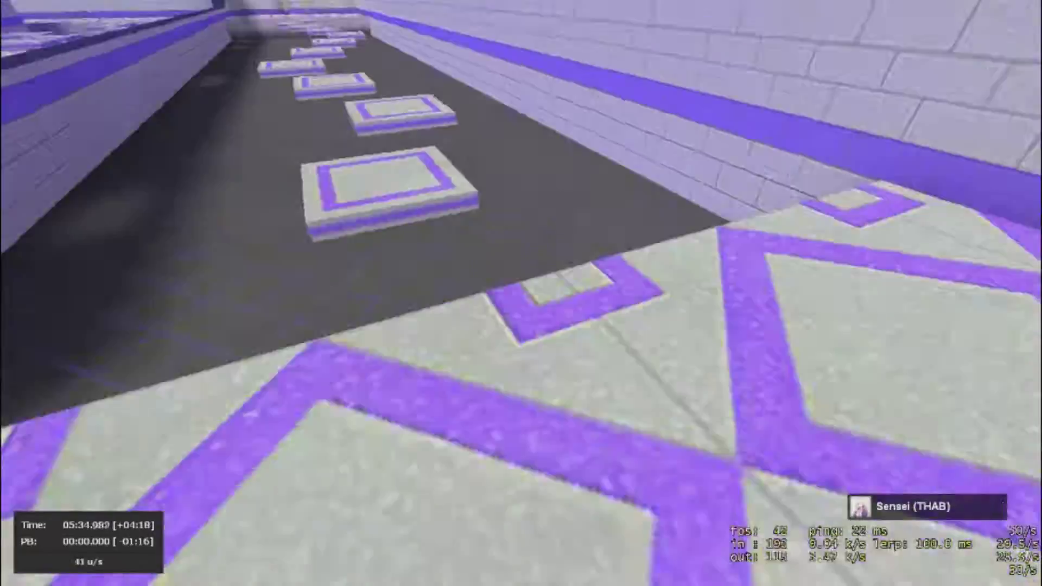
Curve right and left along the pads to land on the patterned platform
key(w)
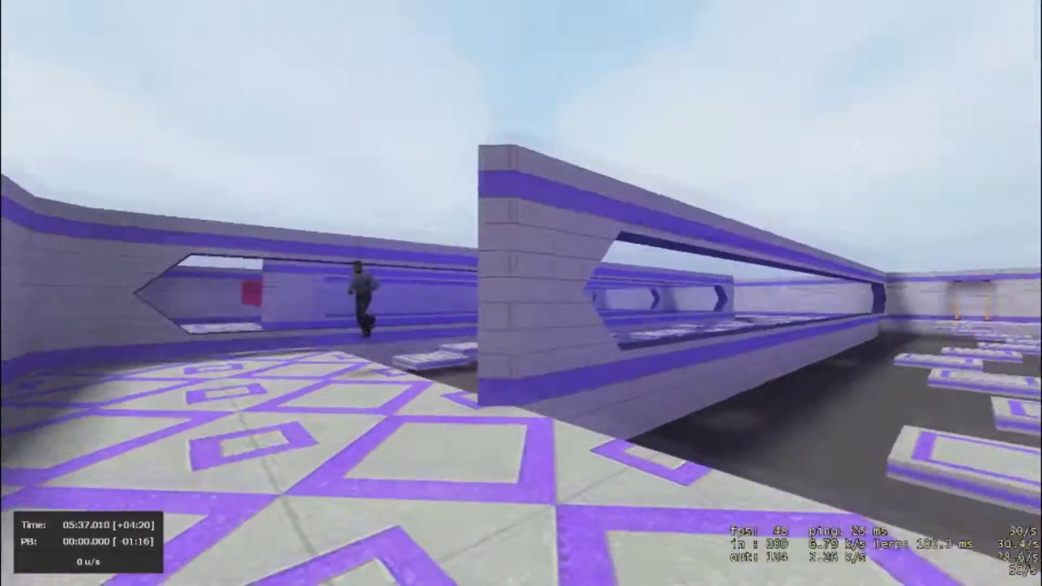
key(w)
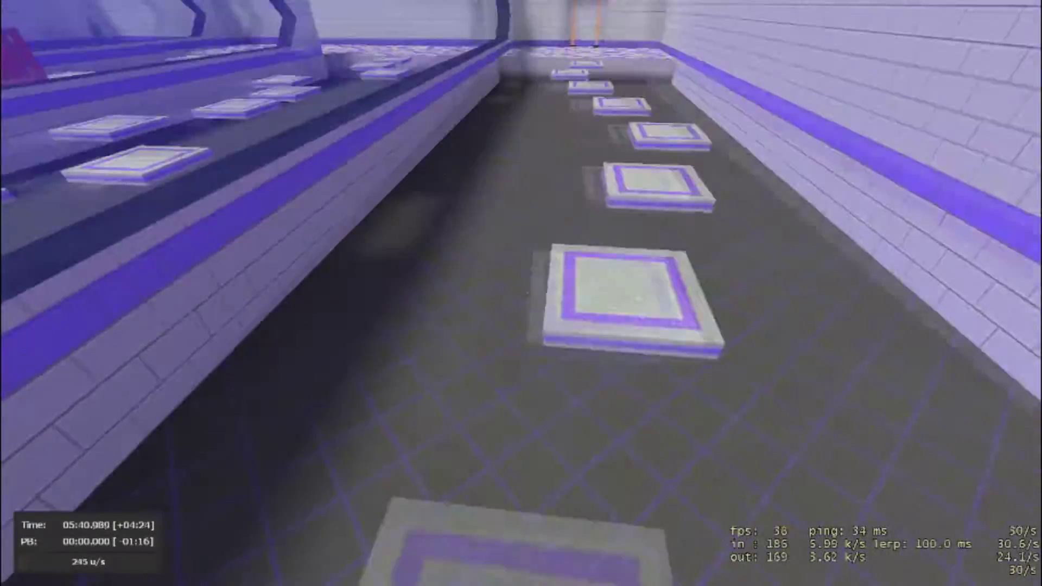
key(w)
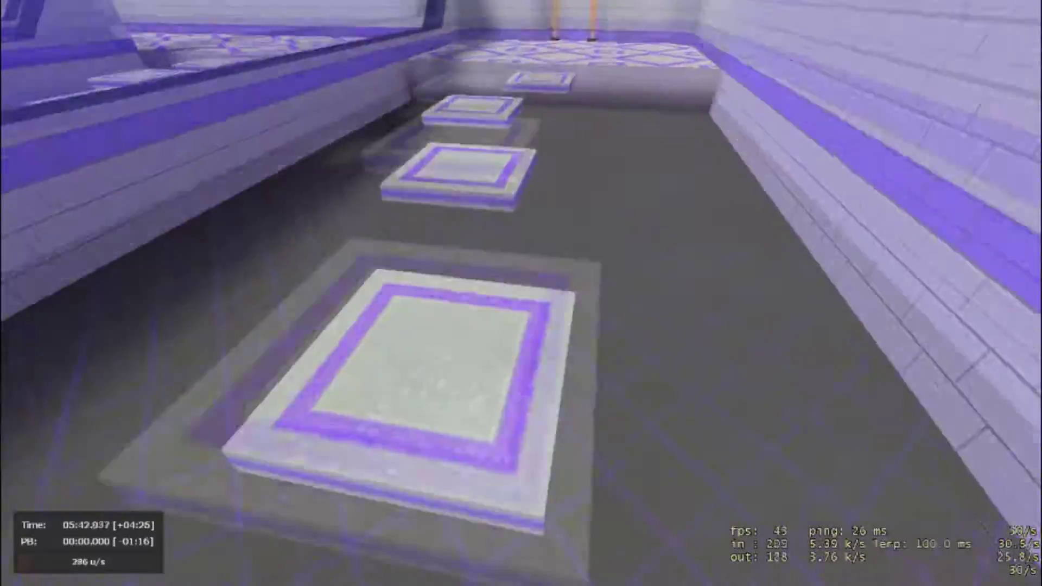
key(w)
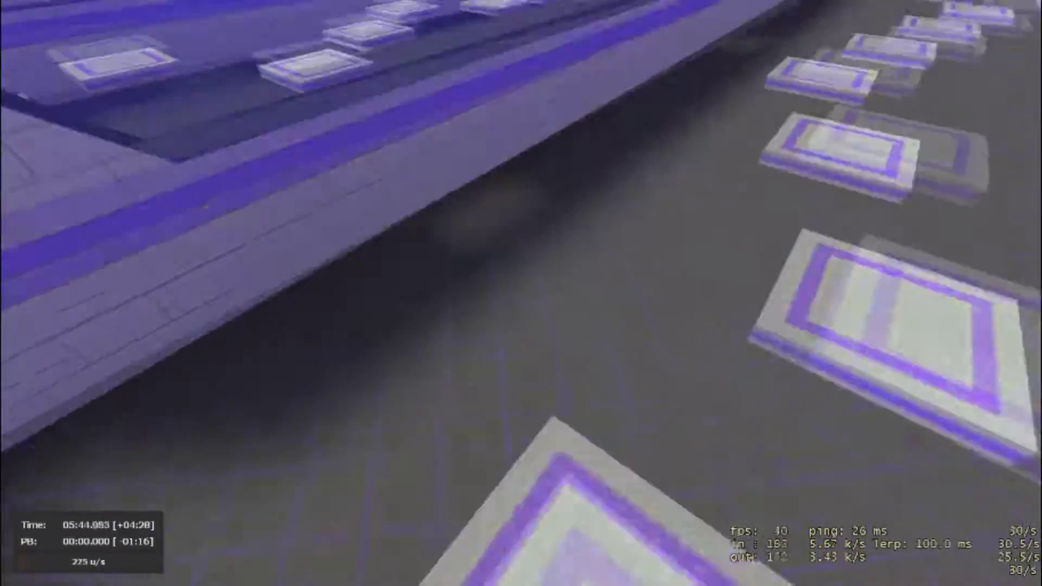
key(w)
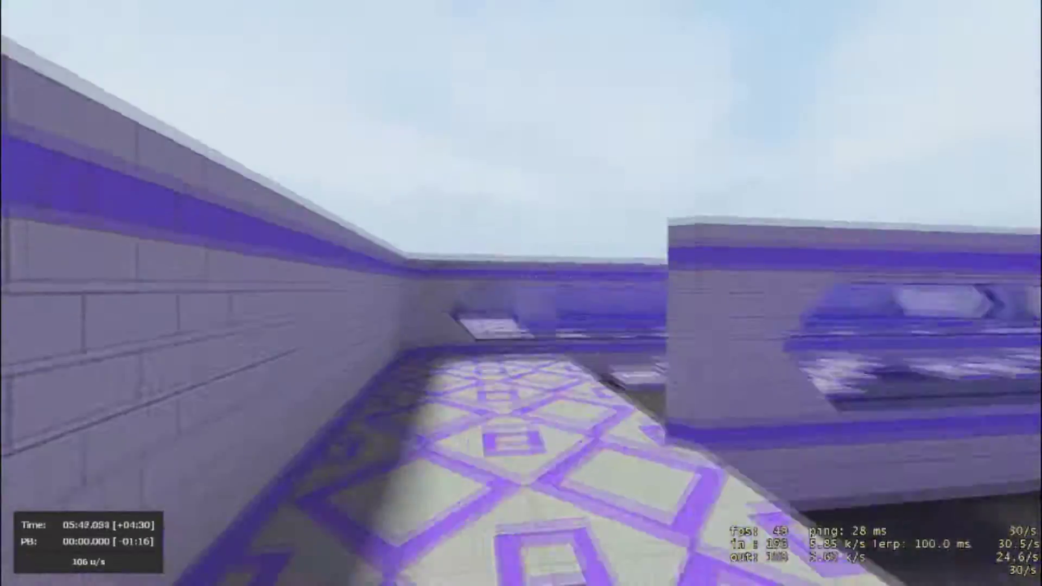
Accelerate down the next pad corridor toward the red structure at its end
key(w)
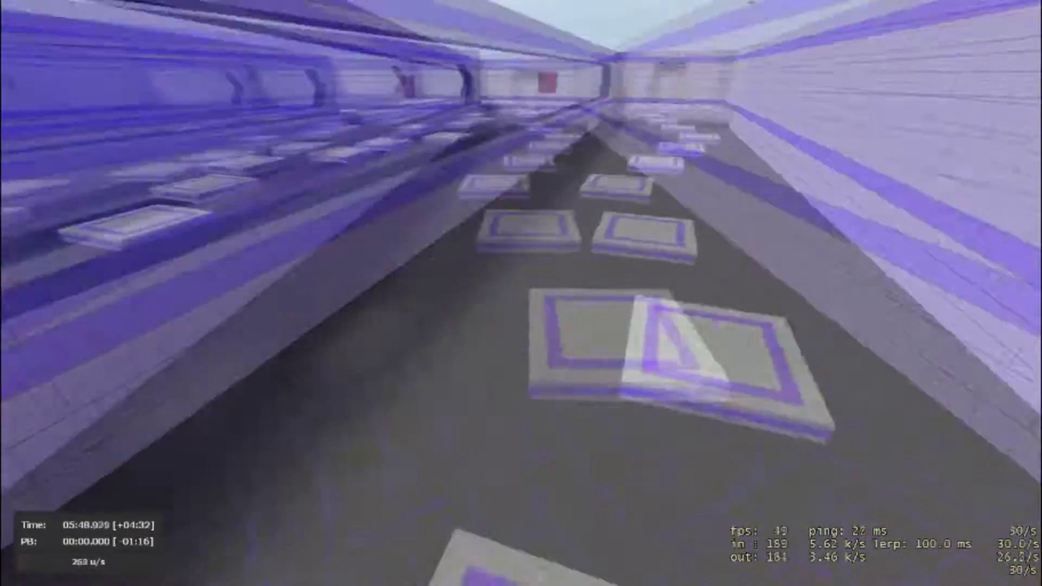
key(w)
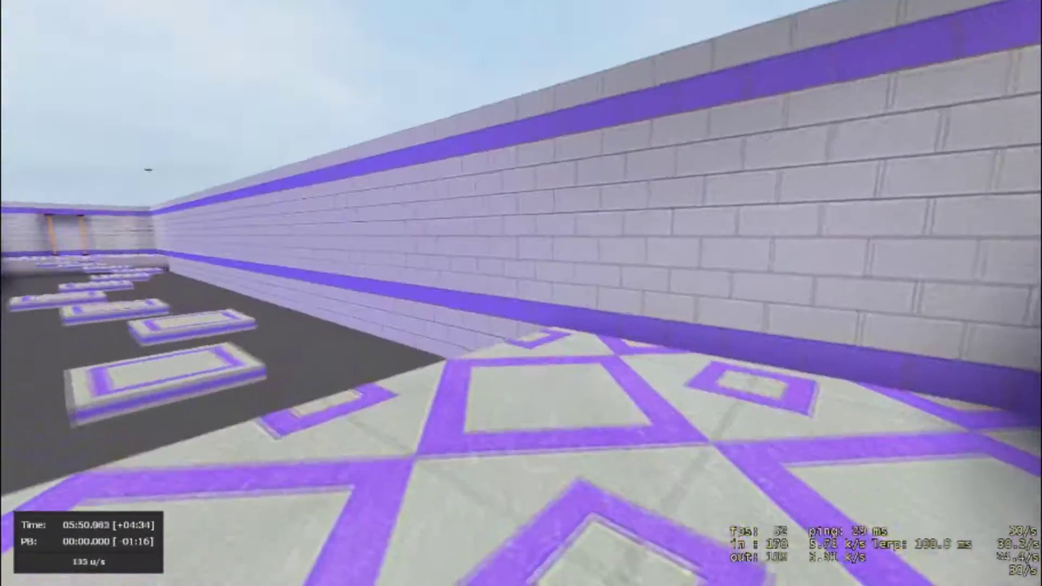
key(w)
key(w)
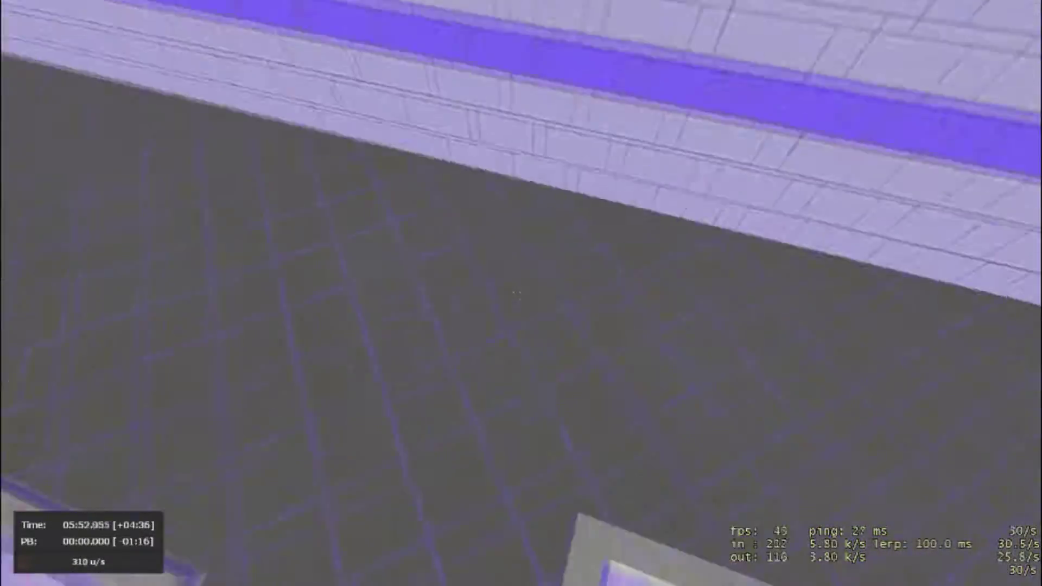
key(w)
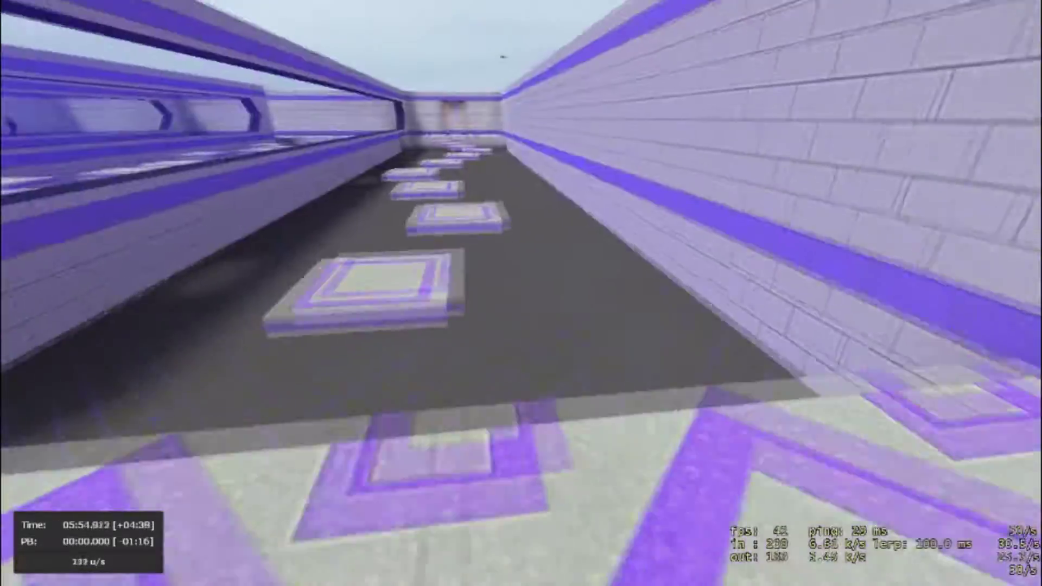
key(w)
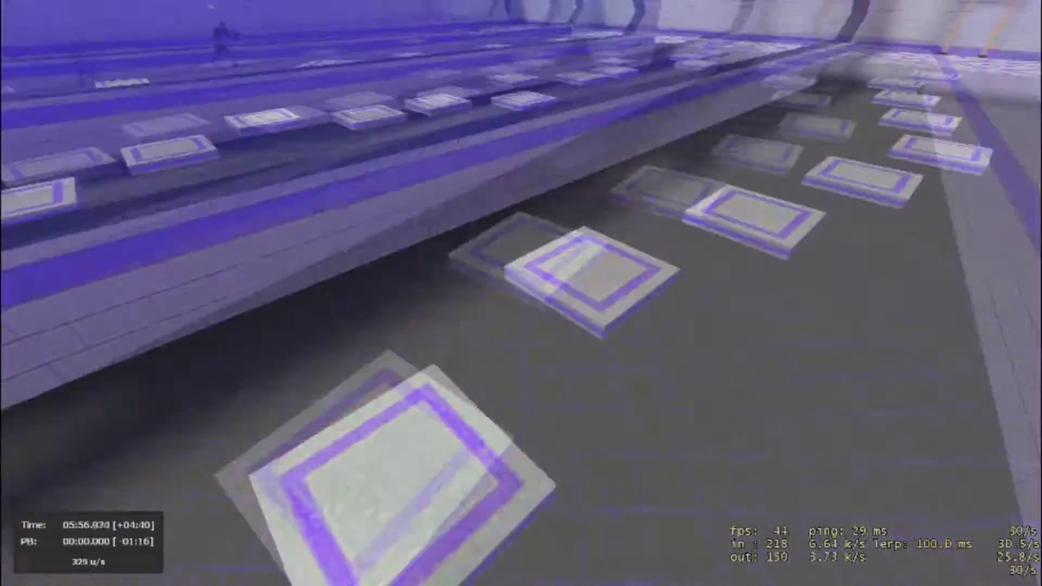
key(w)
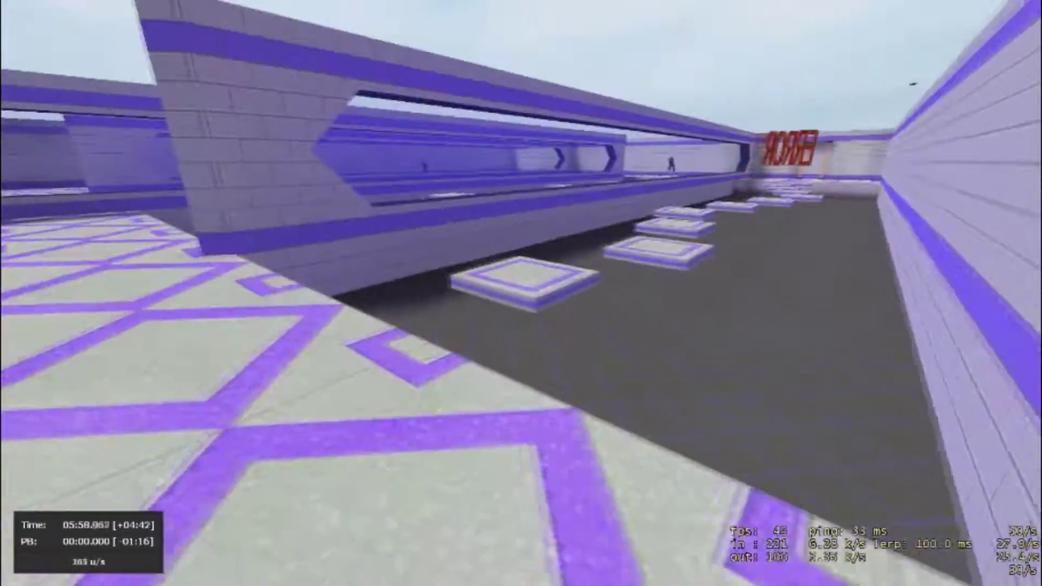
Exit the red structure and pass between the red pillars into the pad corridor
key(w)
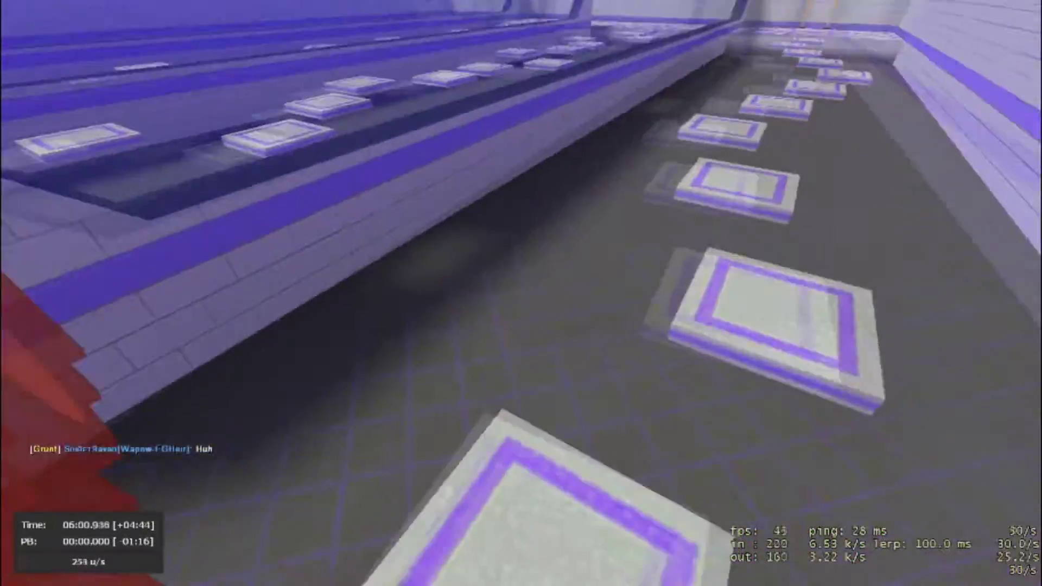
key(w)
key(w)
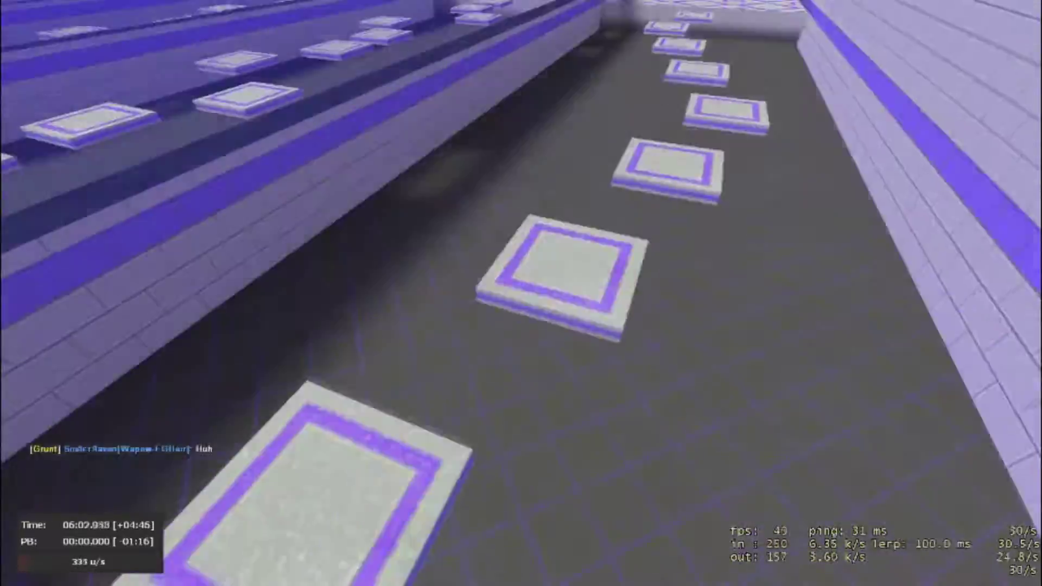
key(w)
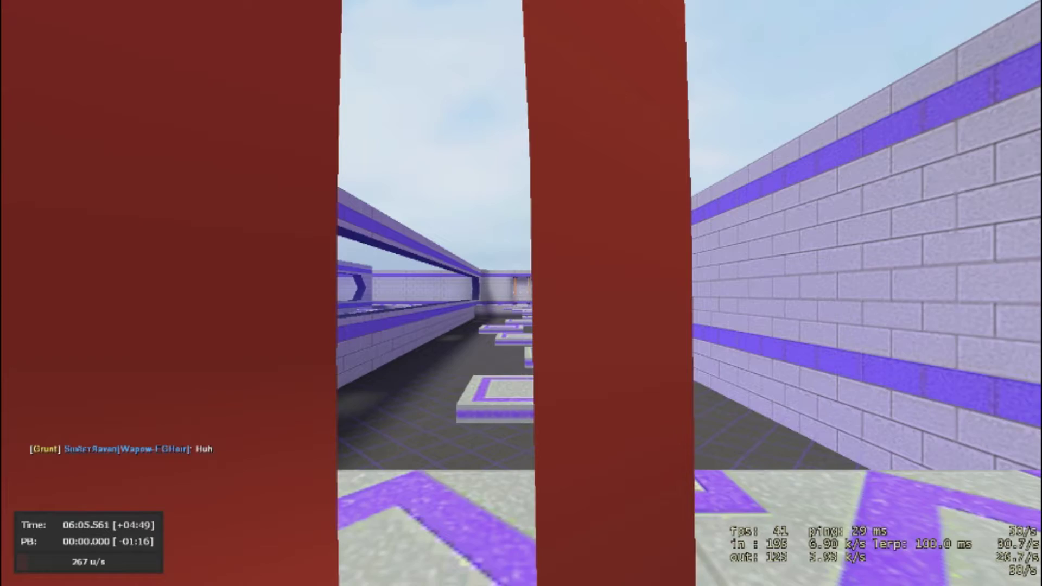
key(w)
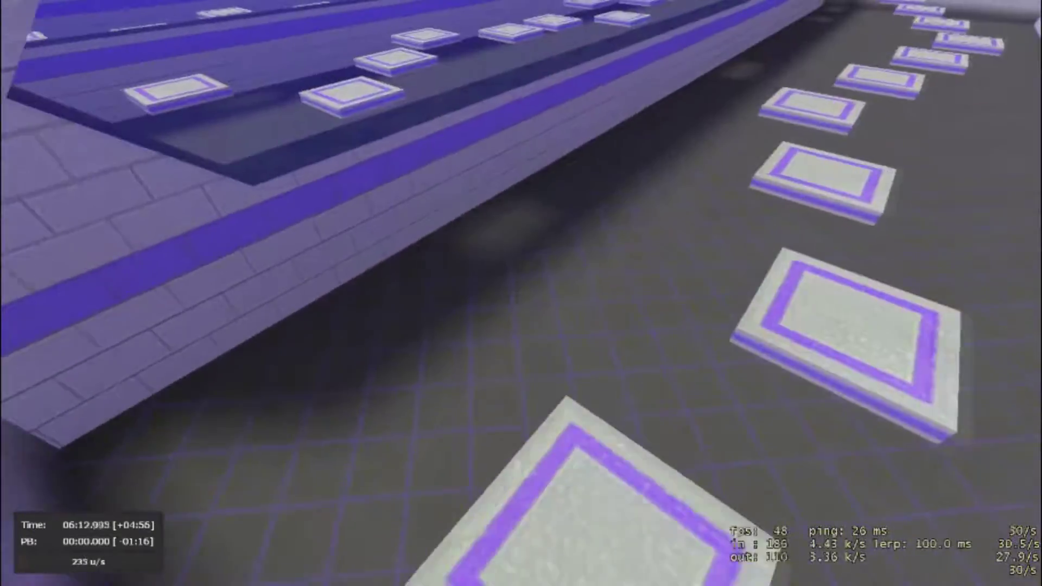
Strafe-hop along the line of pads, regaining speed, and land on a pad
key(w)
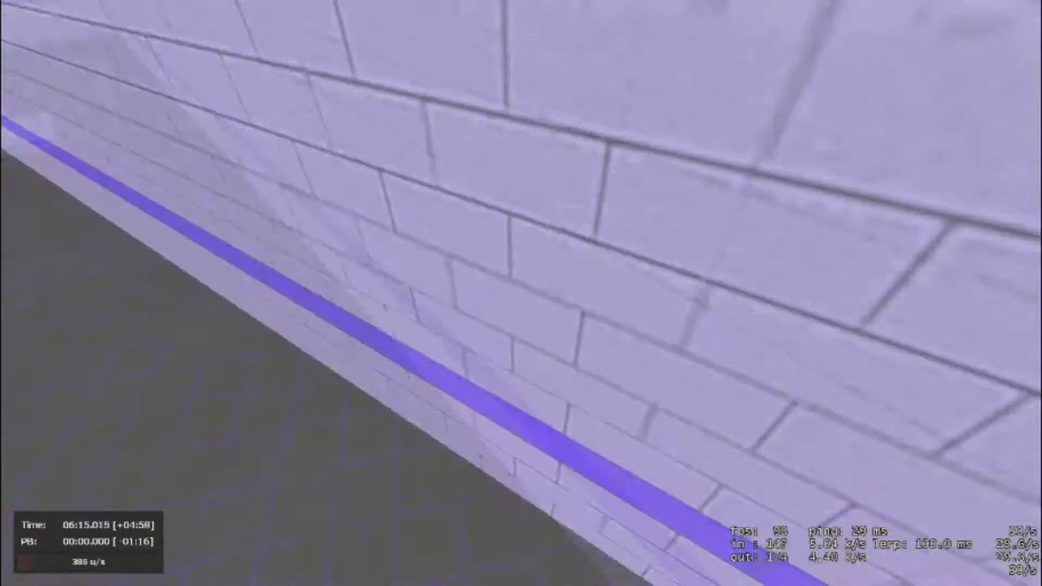
key(w)
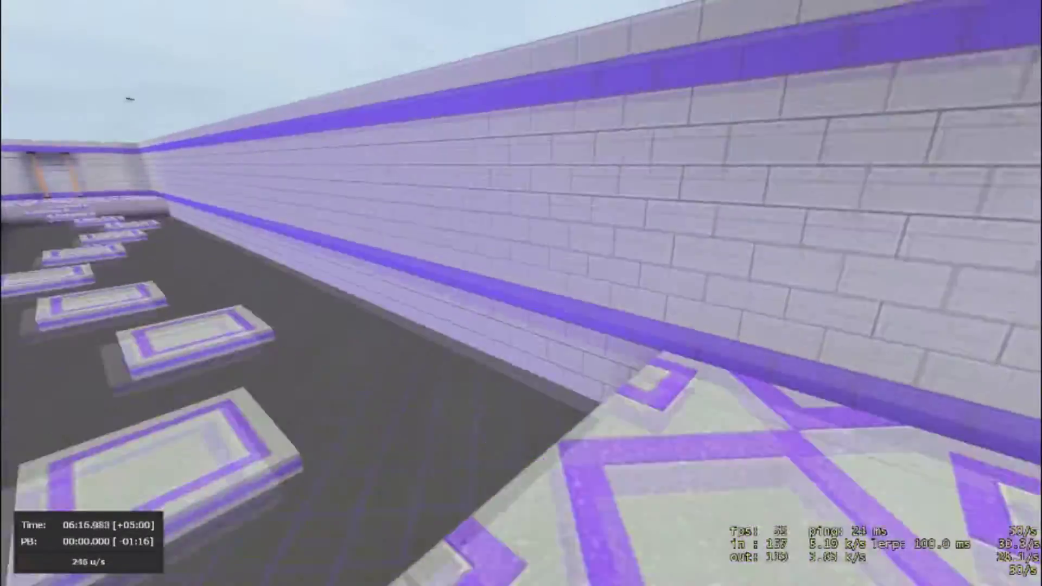
key(w)
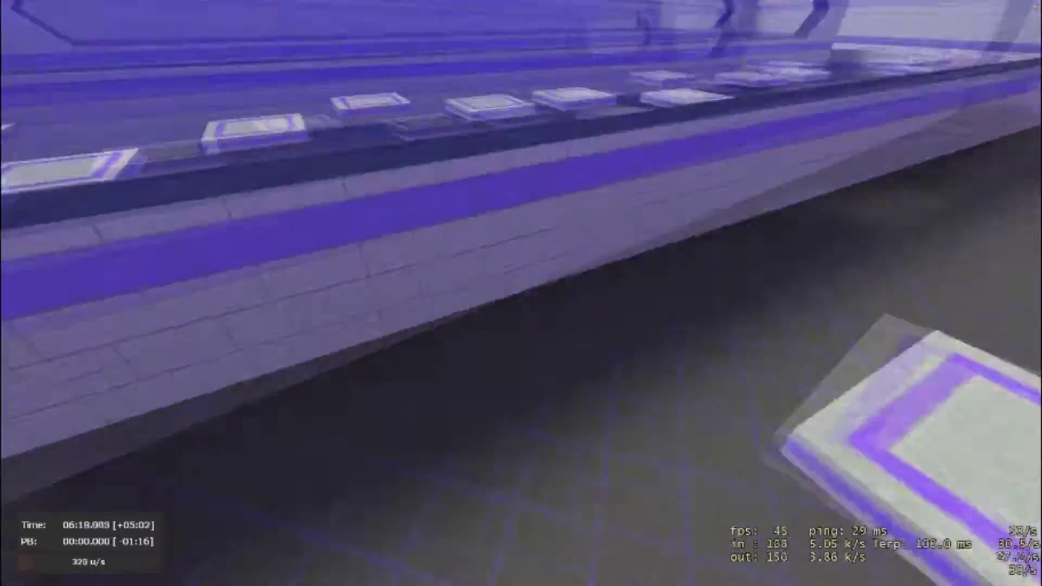
key(w)
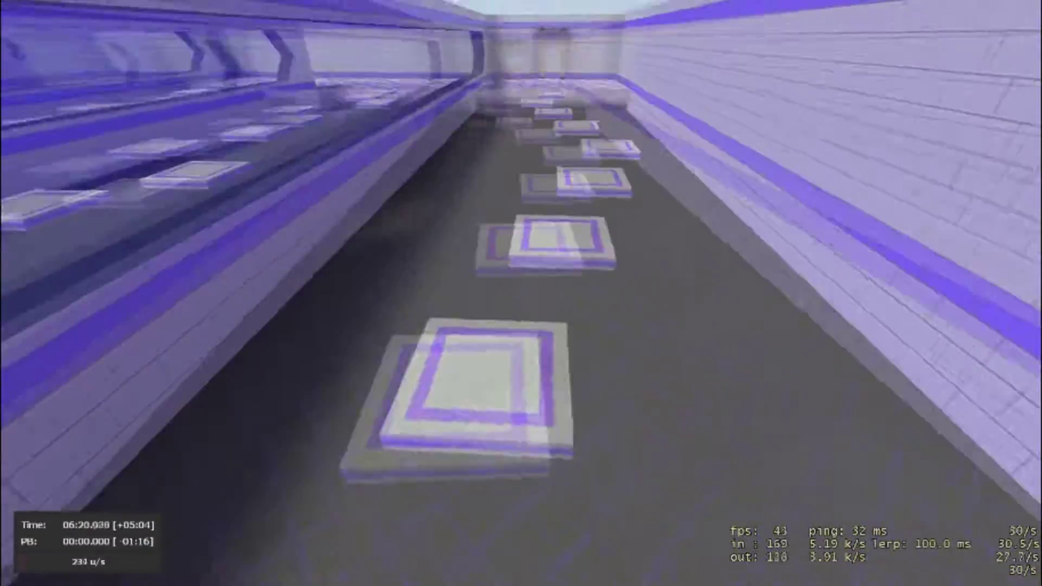
key(w)
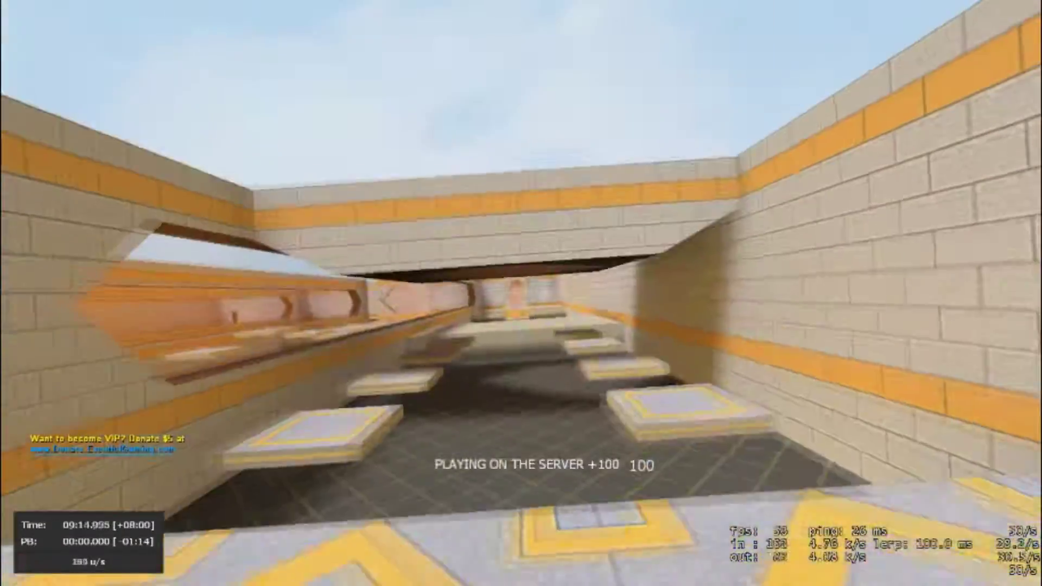
Show the server scoreboard with Tab
key(Tab)
key(Tab)
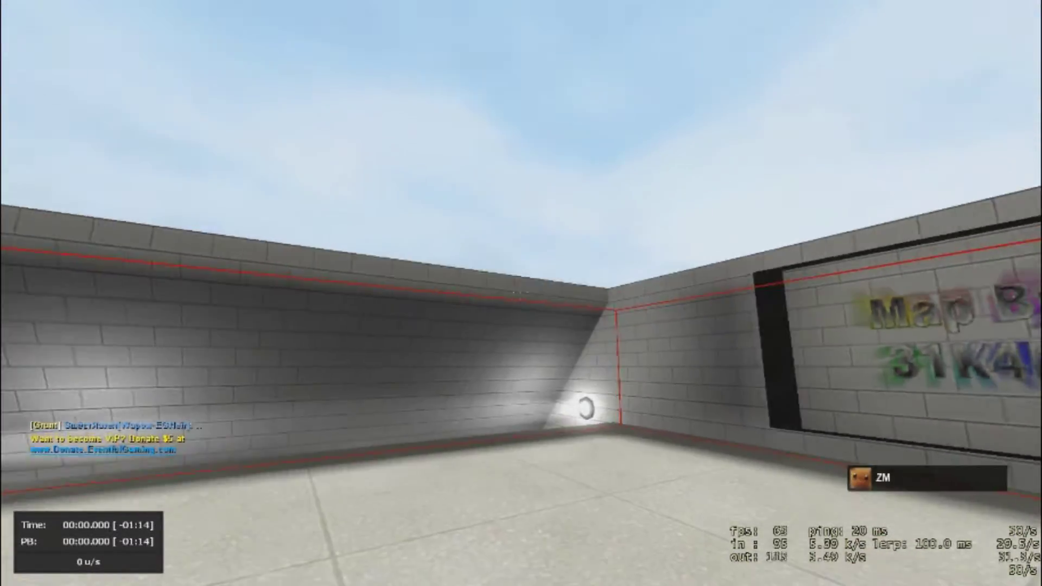
key(Escape)
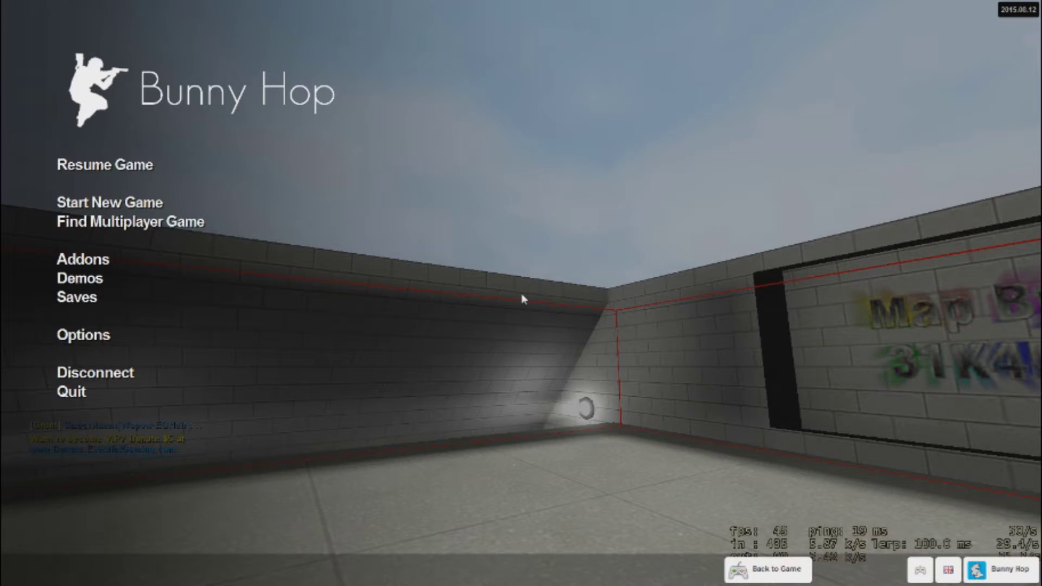